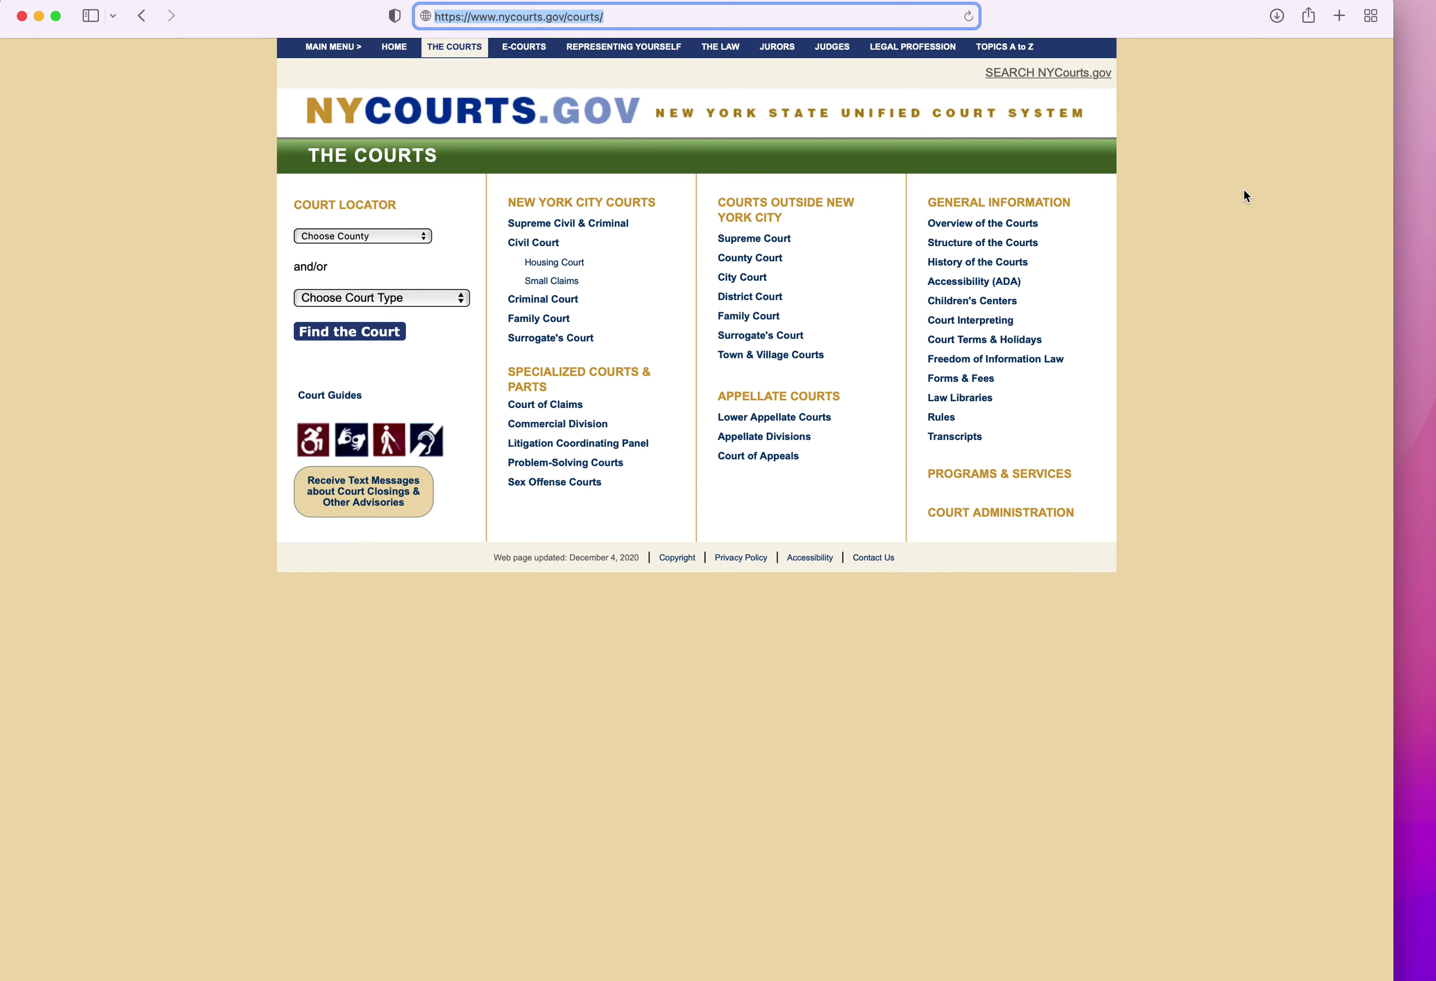
# Step: With nycourts.gov/courts loaded in Safari, click the page to leave the address bar
pyautogui.click(1260, 195)
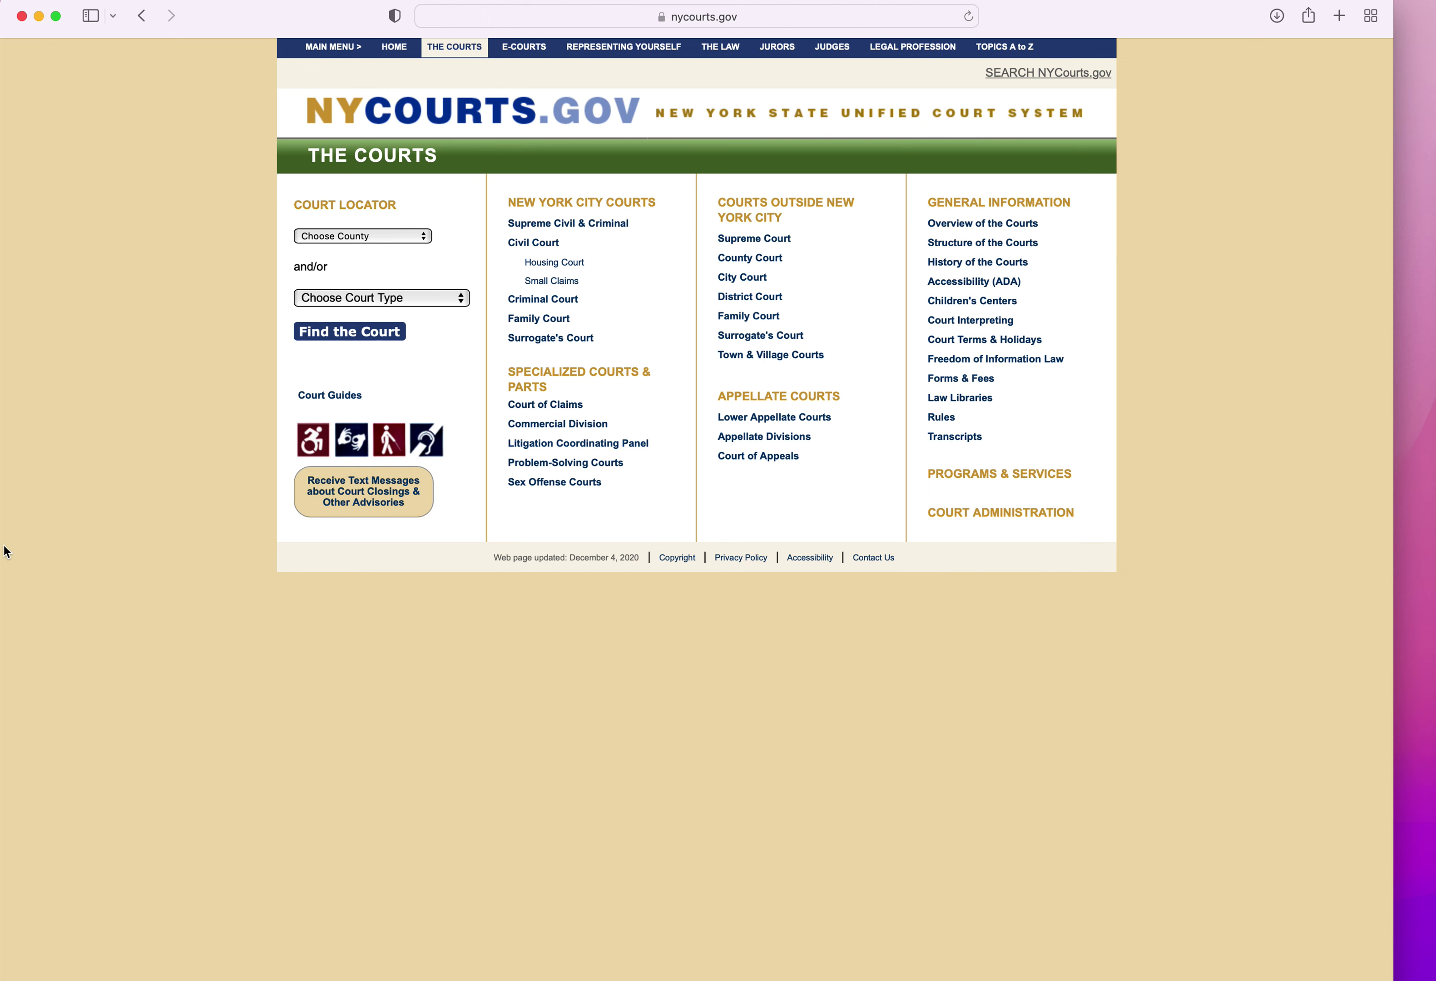
# Step: Open Safari's print dialog with Print backgrounds and Print headers and footers both ticked
pyautogui.press('cmd+p')
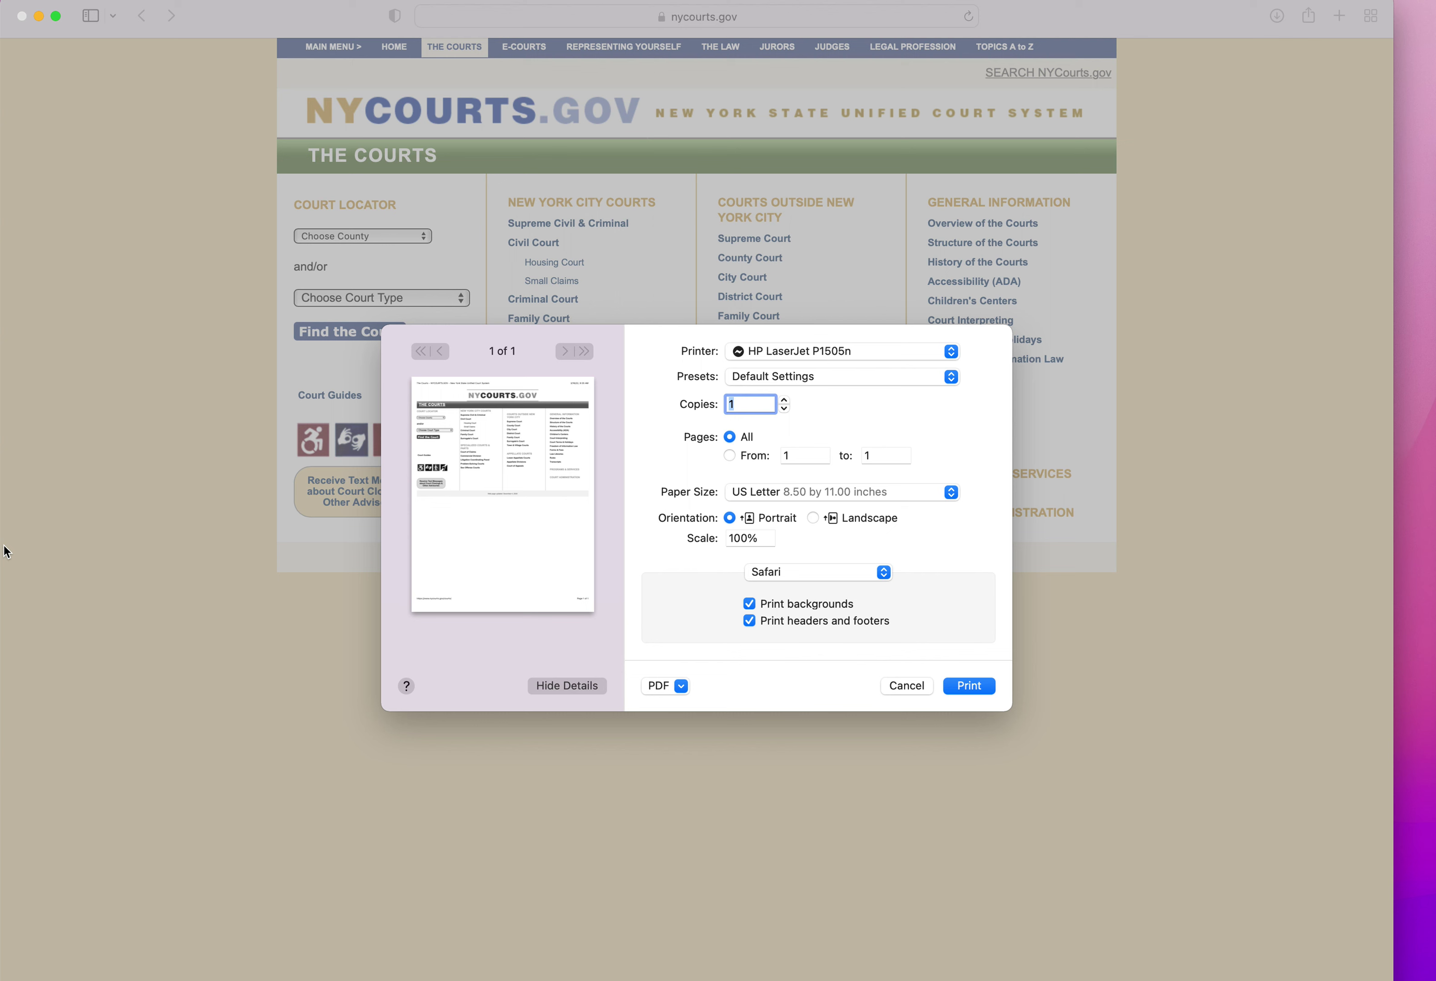
pyautogui.click(771, 609)
pyautogui.click(764, 620)
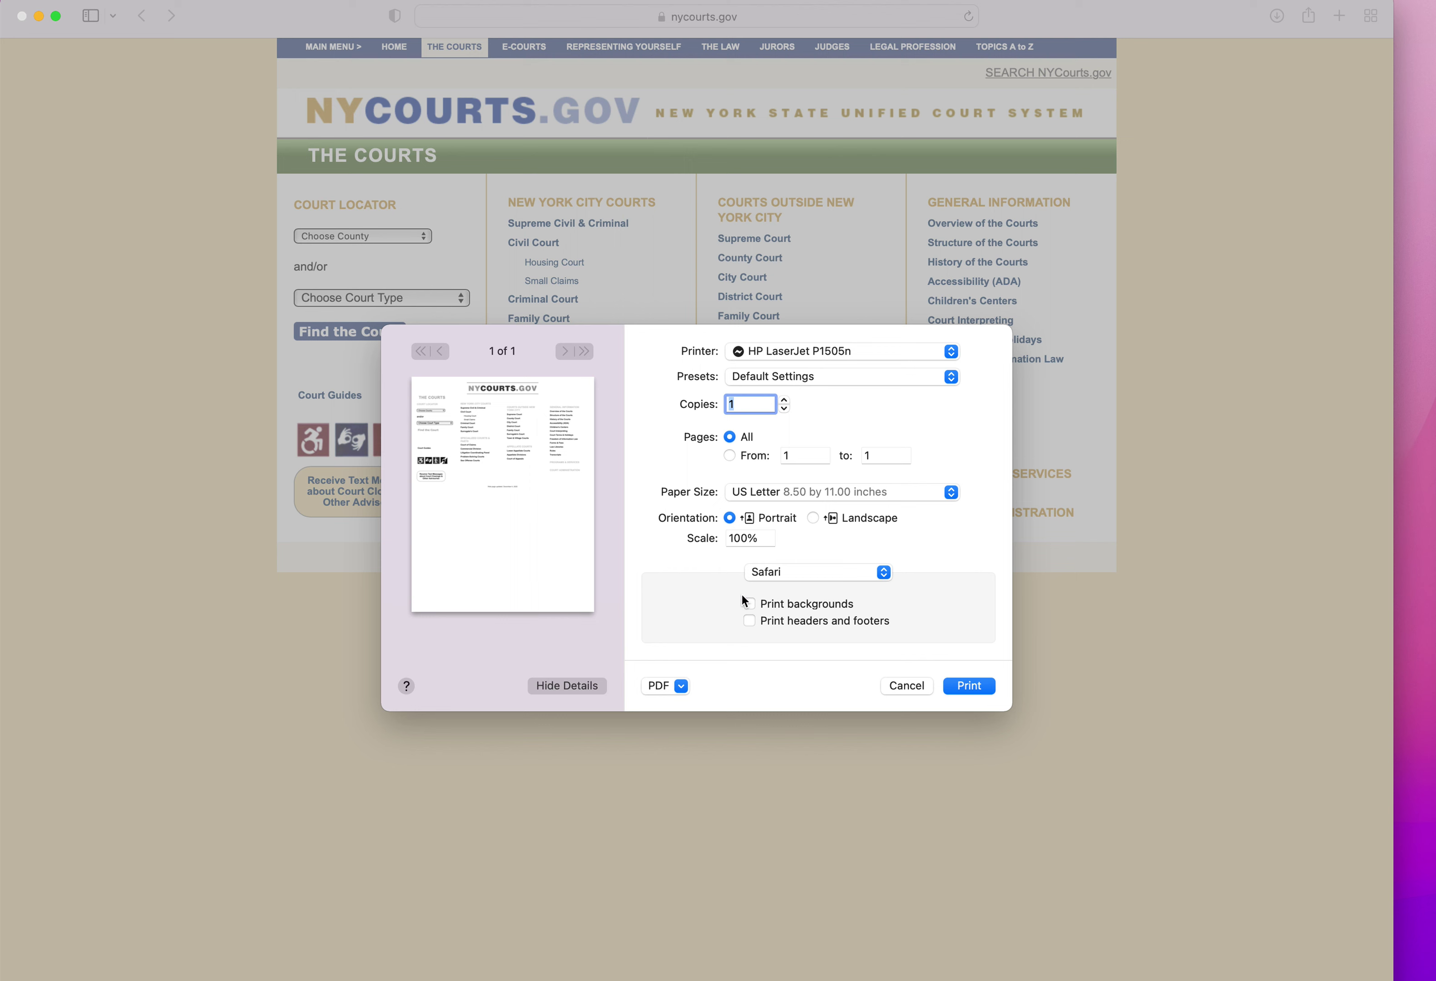
pyautogui.click(750, 603)
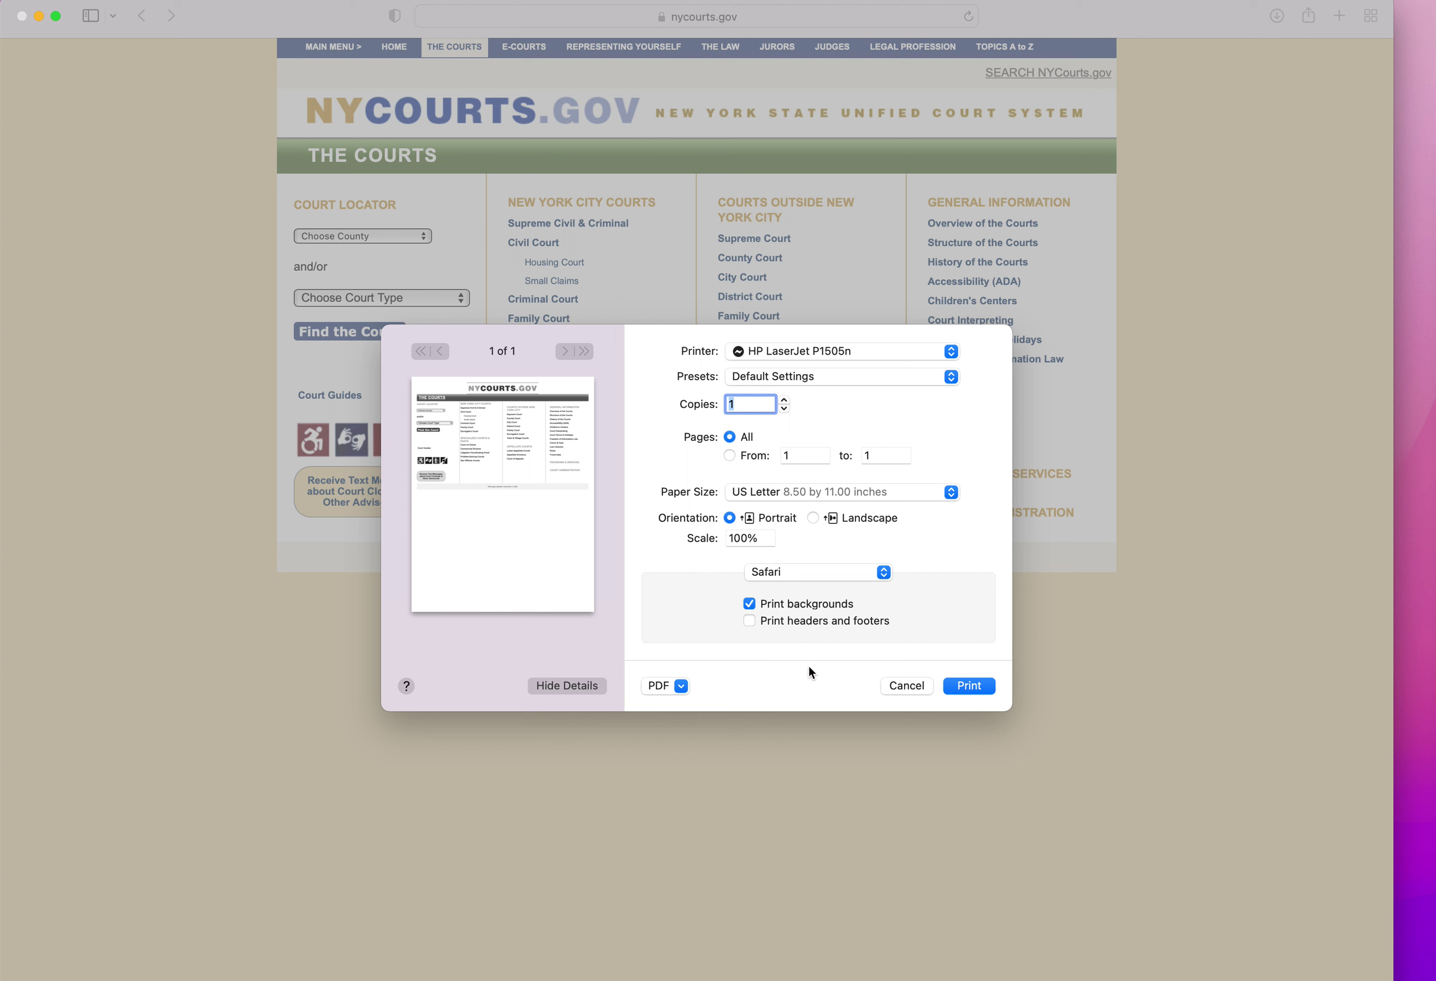
pyautogui.click(808, 628)
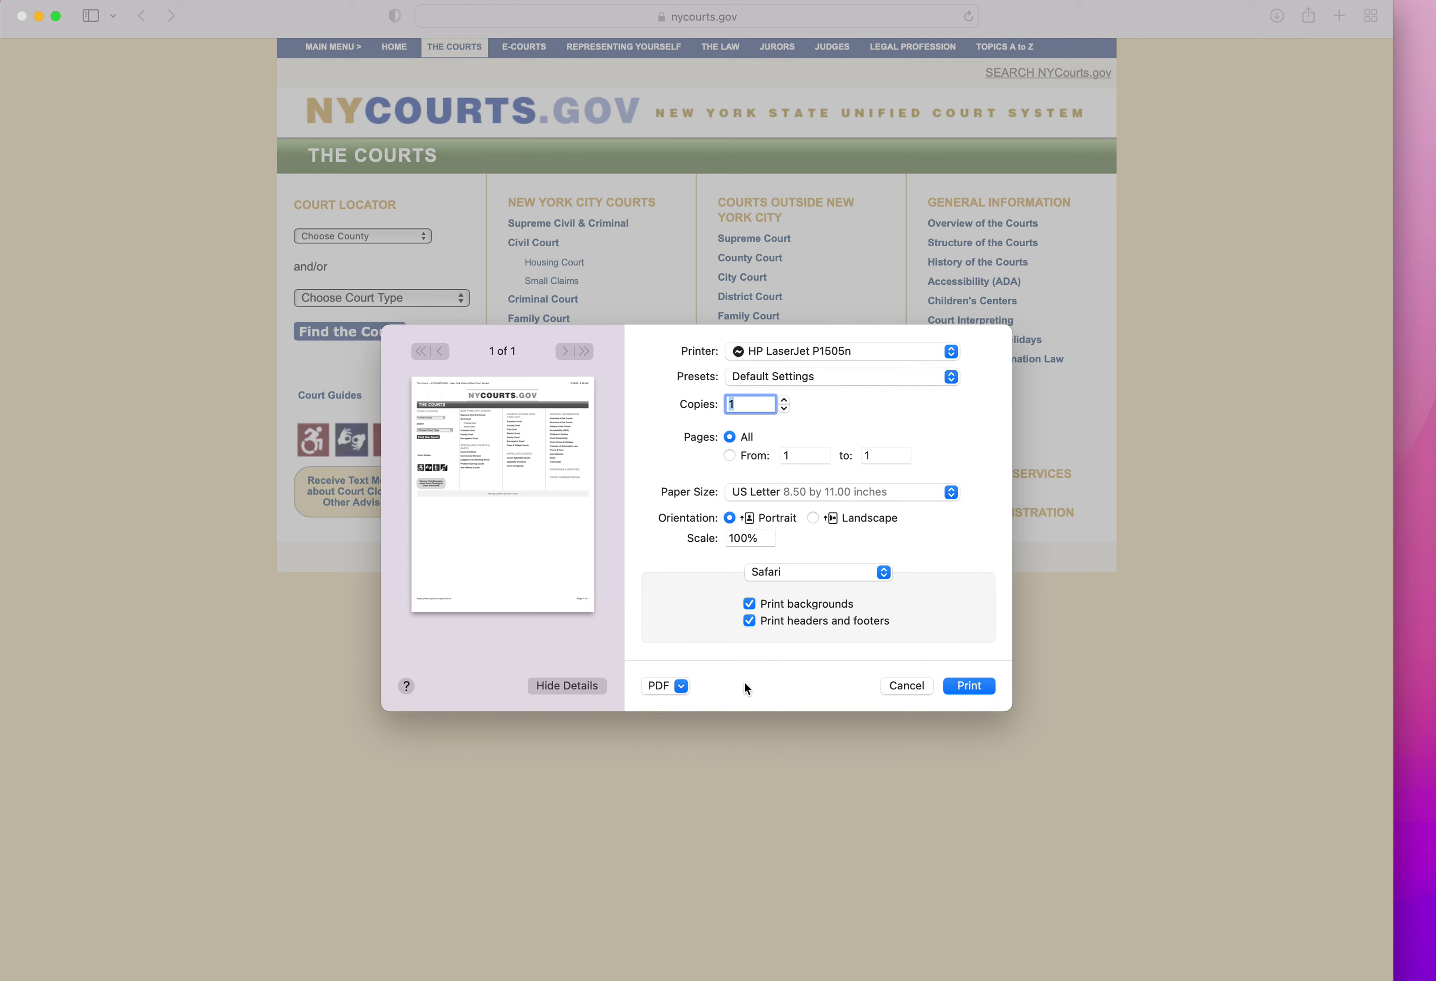
pyautogui.click(680, 688)
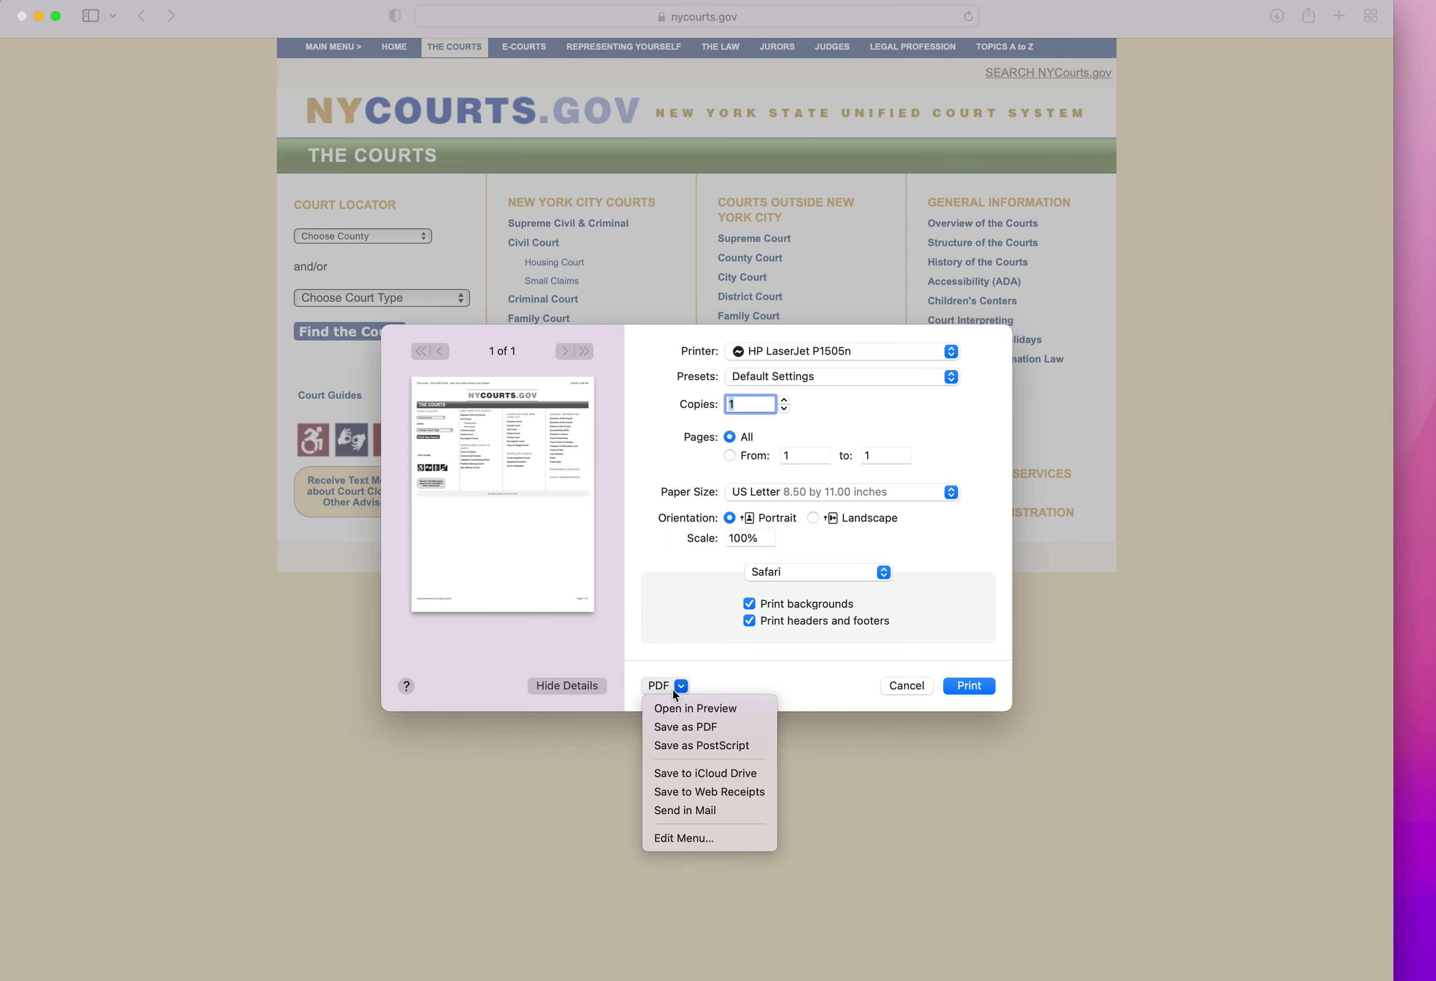
# Step: Choose Save as PDF and save The Courts PDF to the Desktop under its default name
pyautogui.click(685, 727)
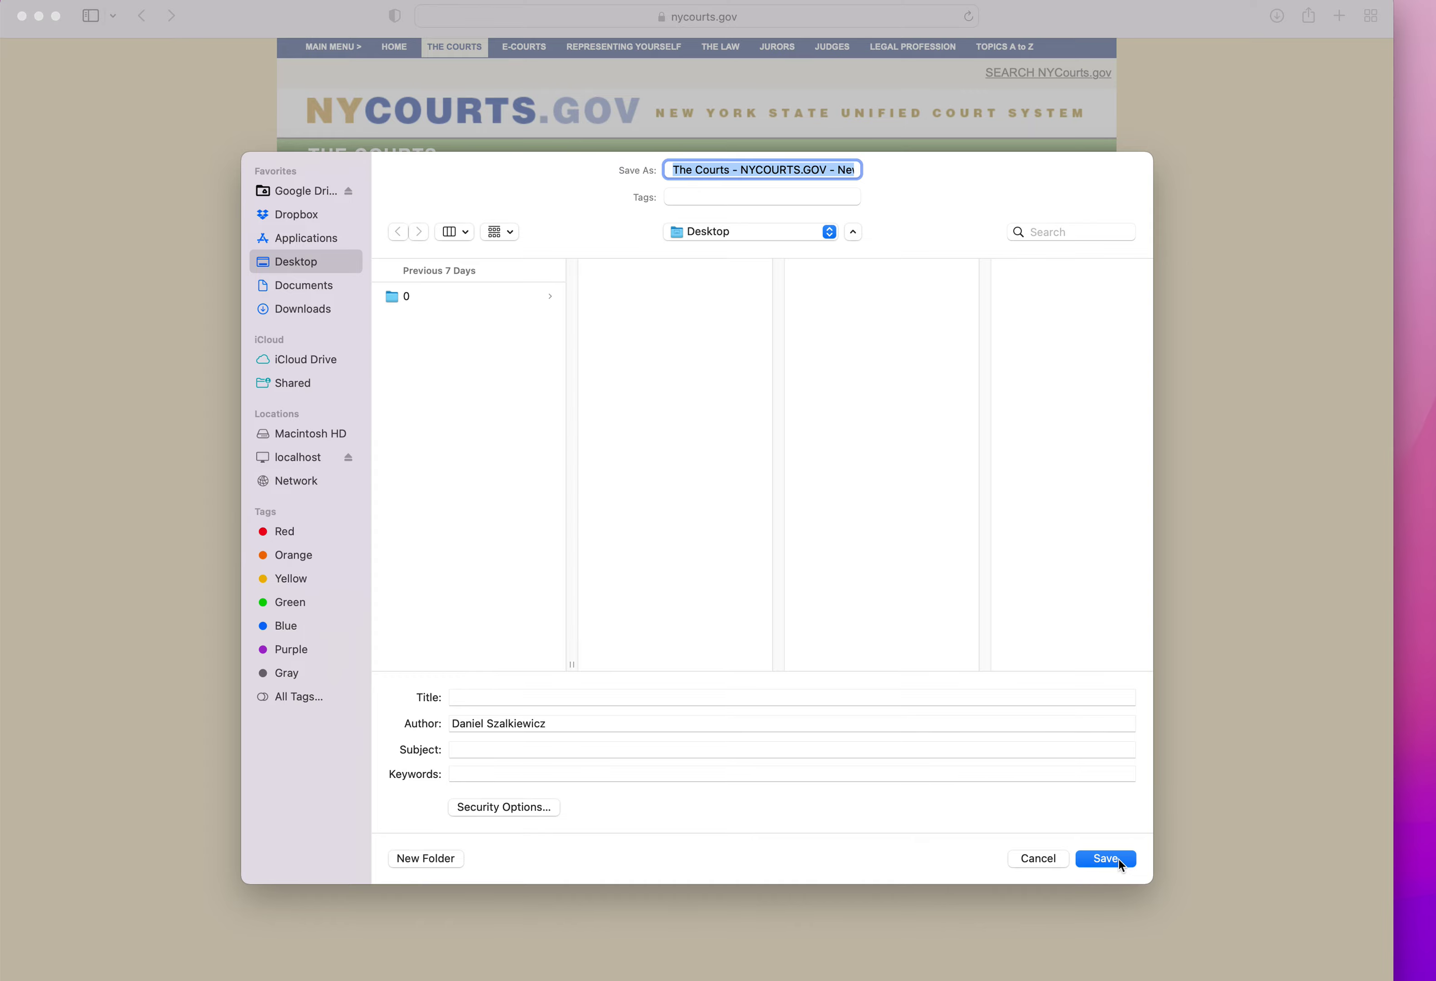
pyautogui.click(1104, 858)
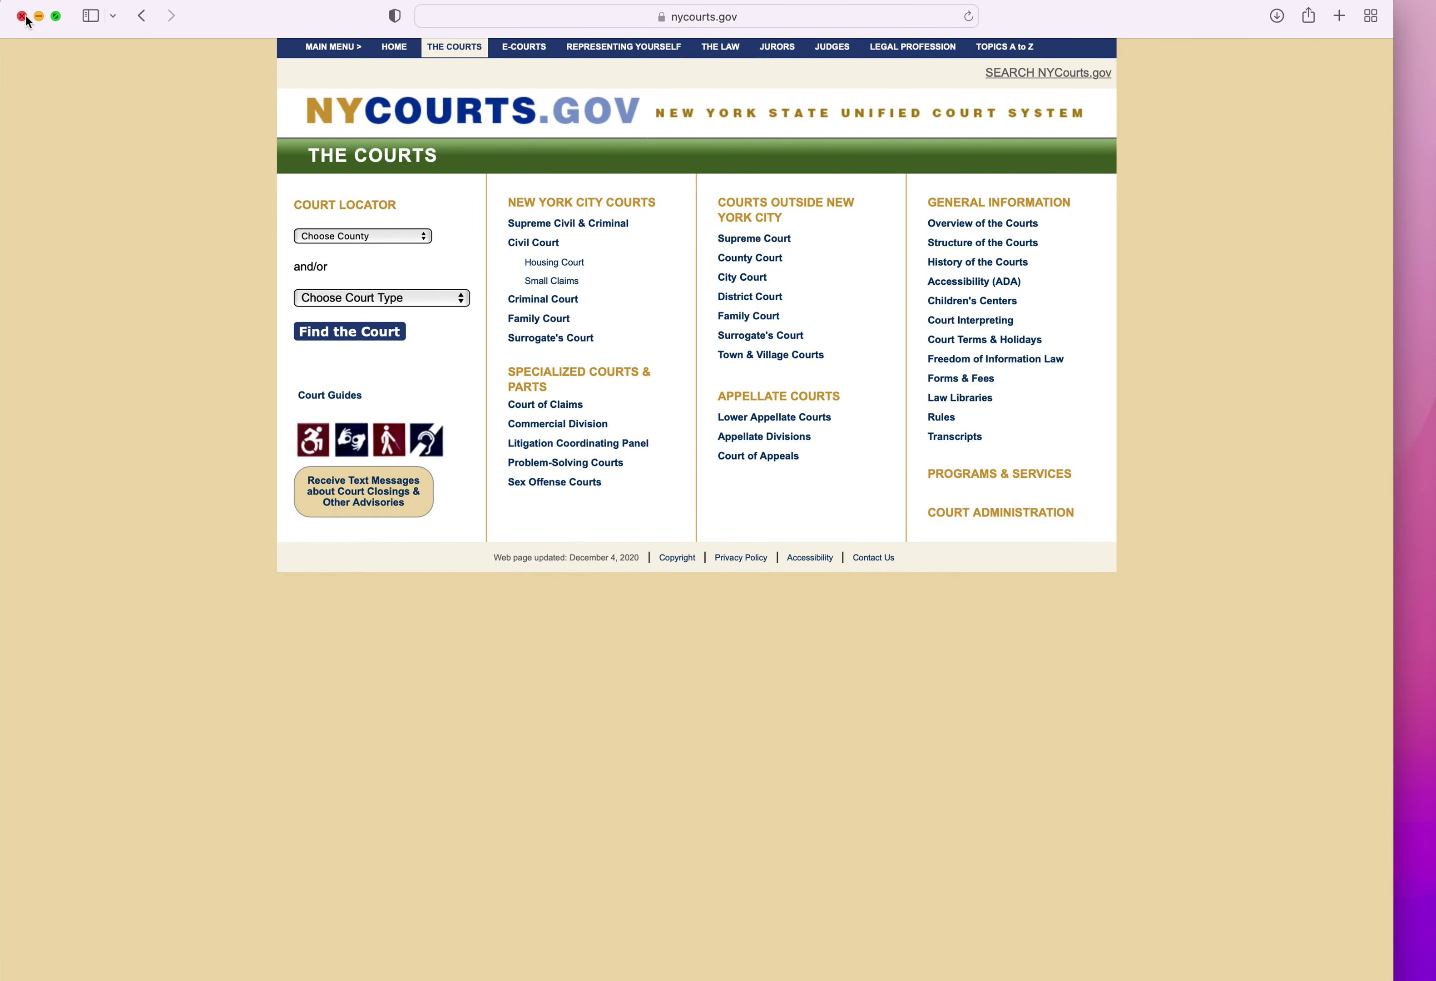
# Step: Close Safari and open the Desktop PDF in Preview to inspect its header and footer
pyautogui.click(21, 16)
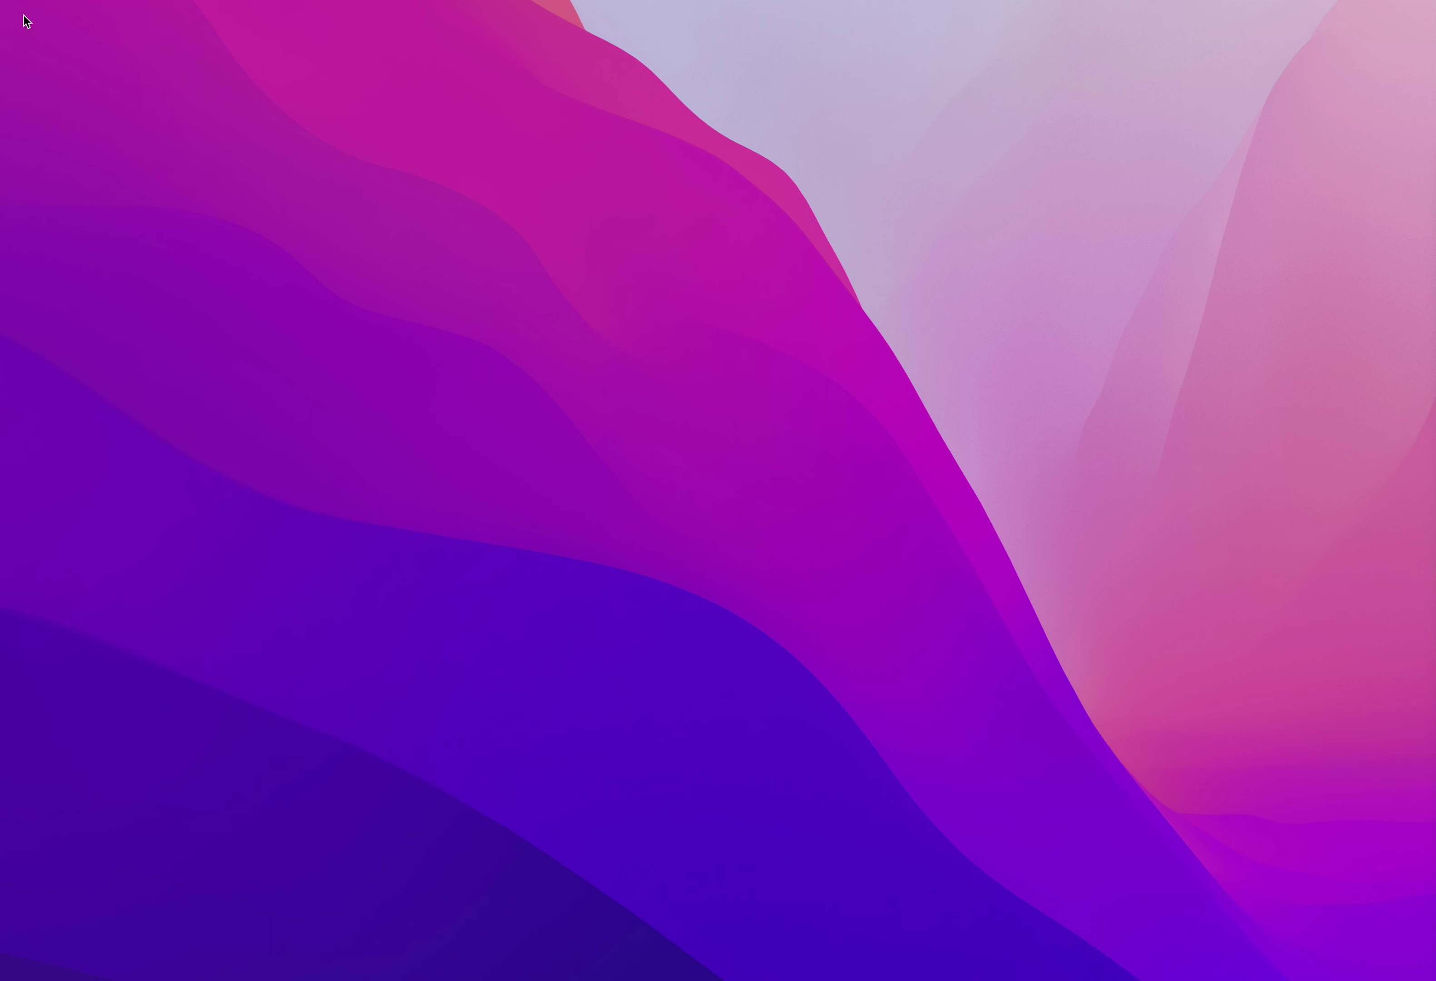
pyautogui.click(861, 127)
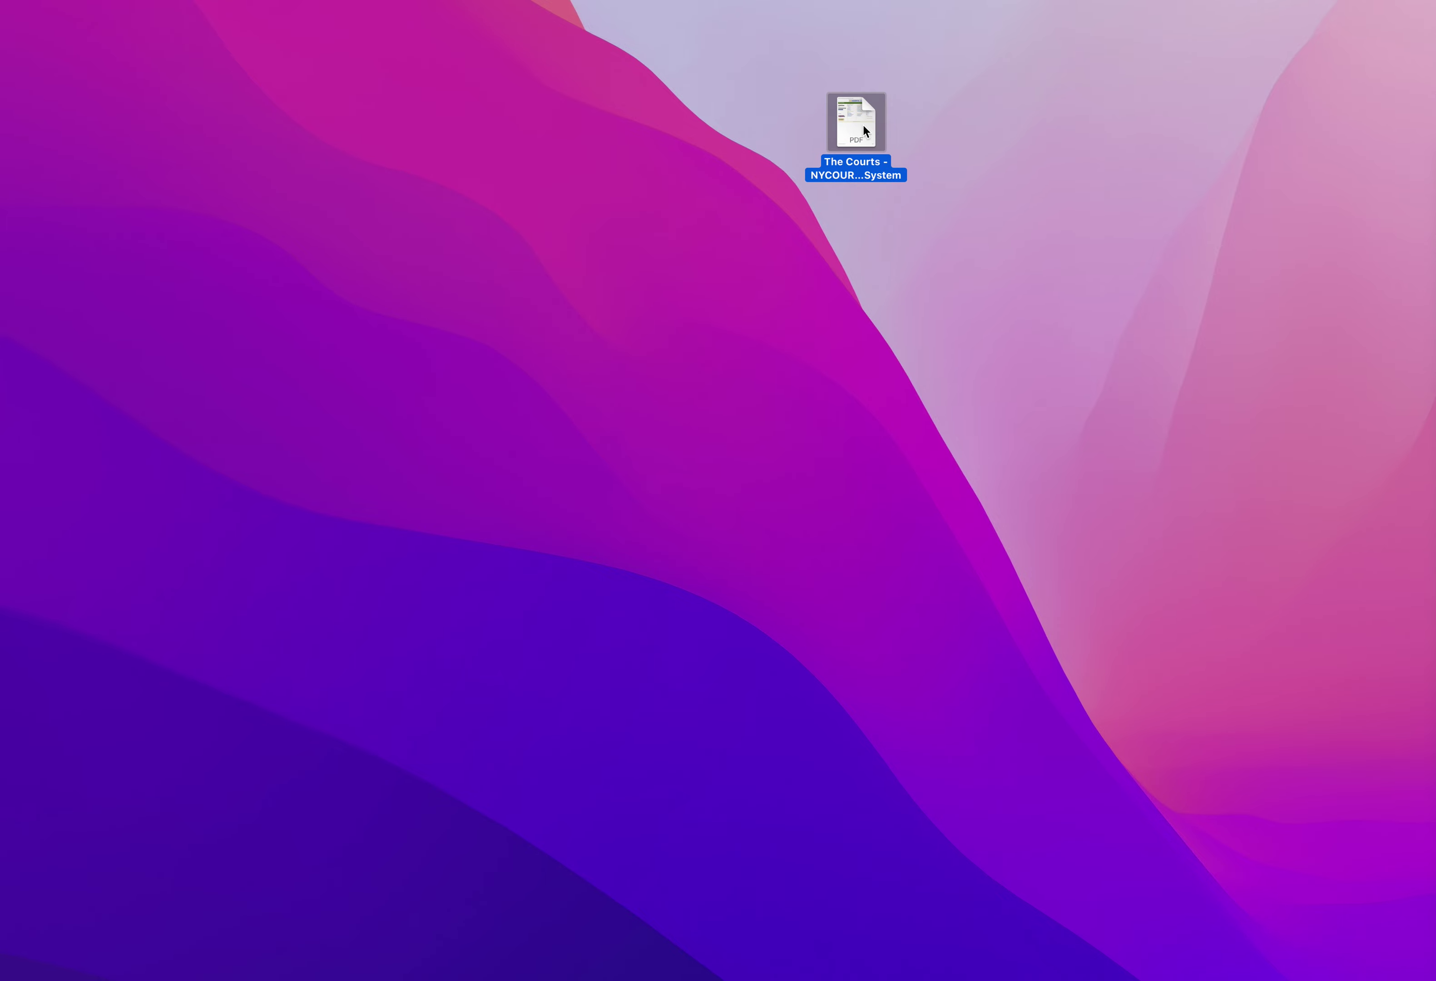
pyautogui.doubleClick(864, 123)
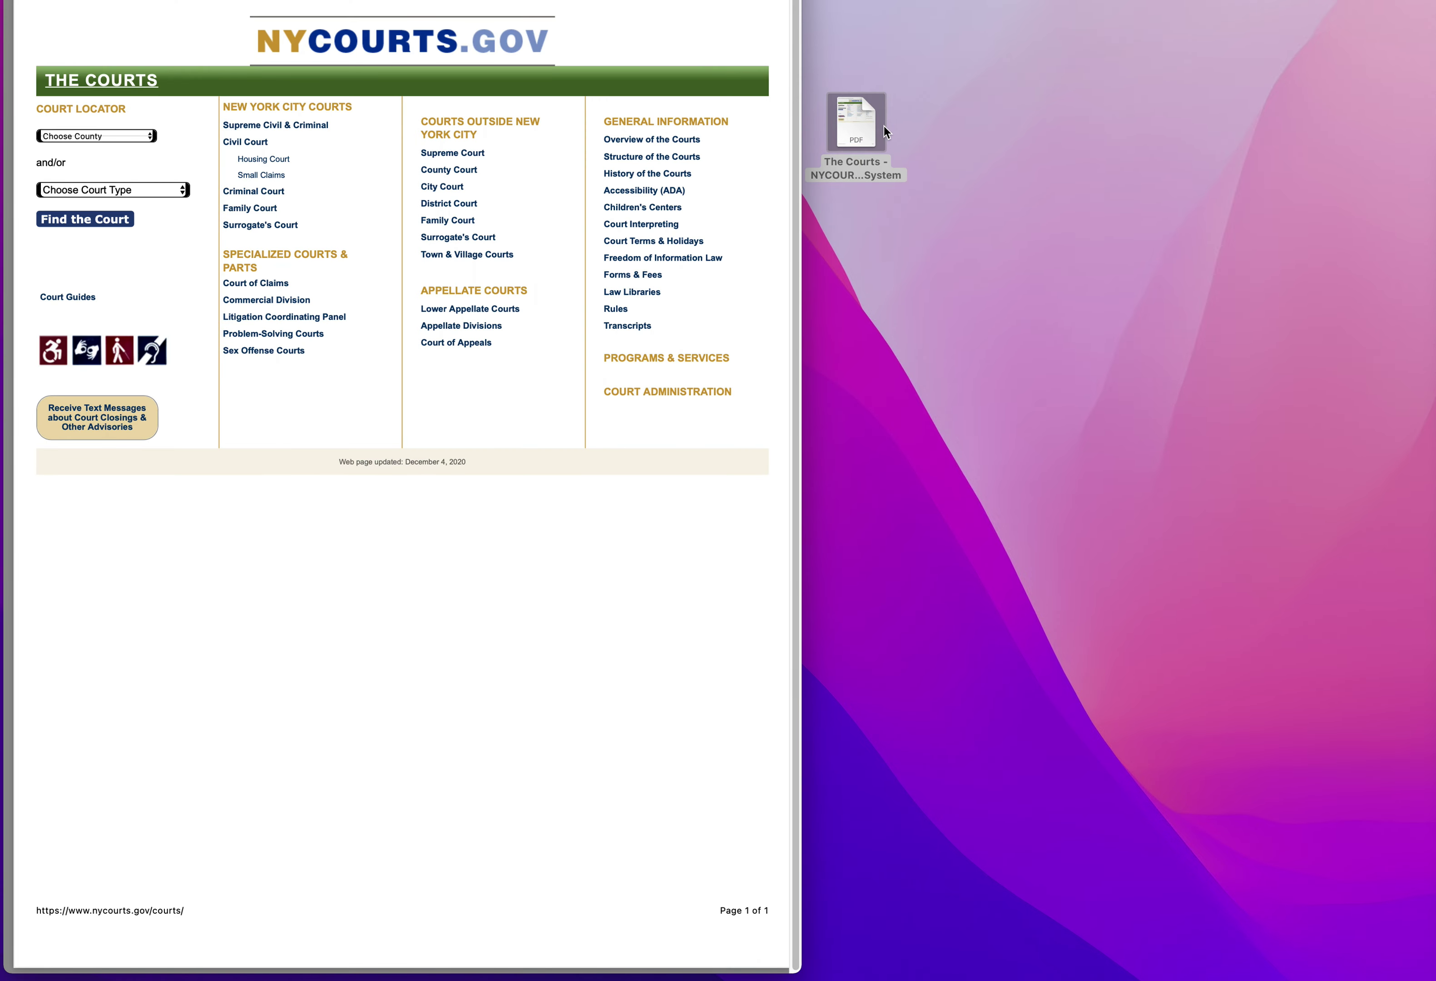
pyautogui.moveTo(298, 3); pyautogui.dragTo(652, 98)
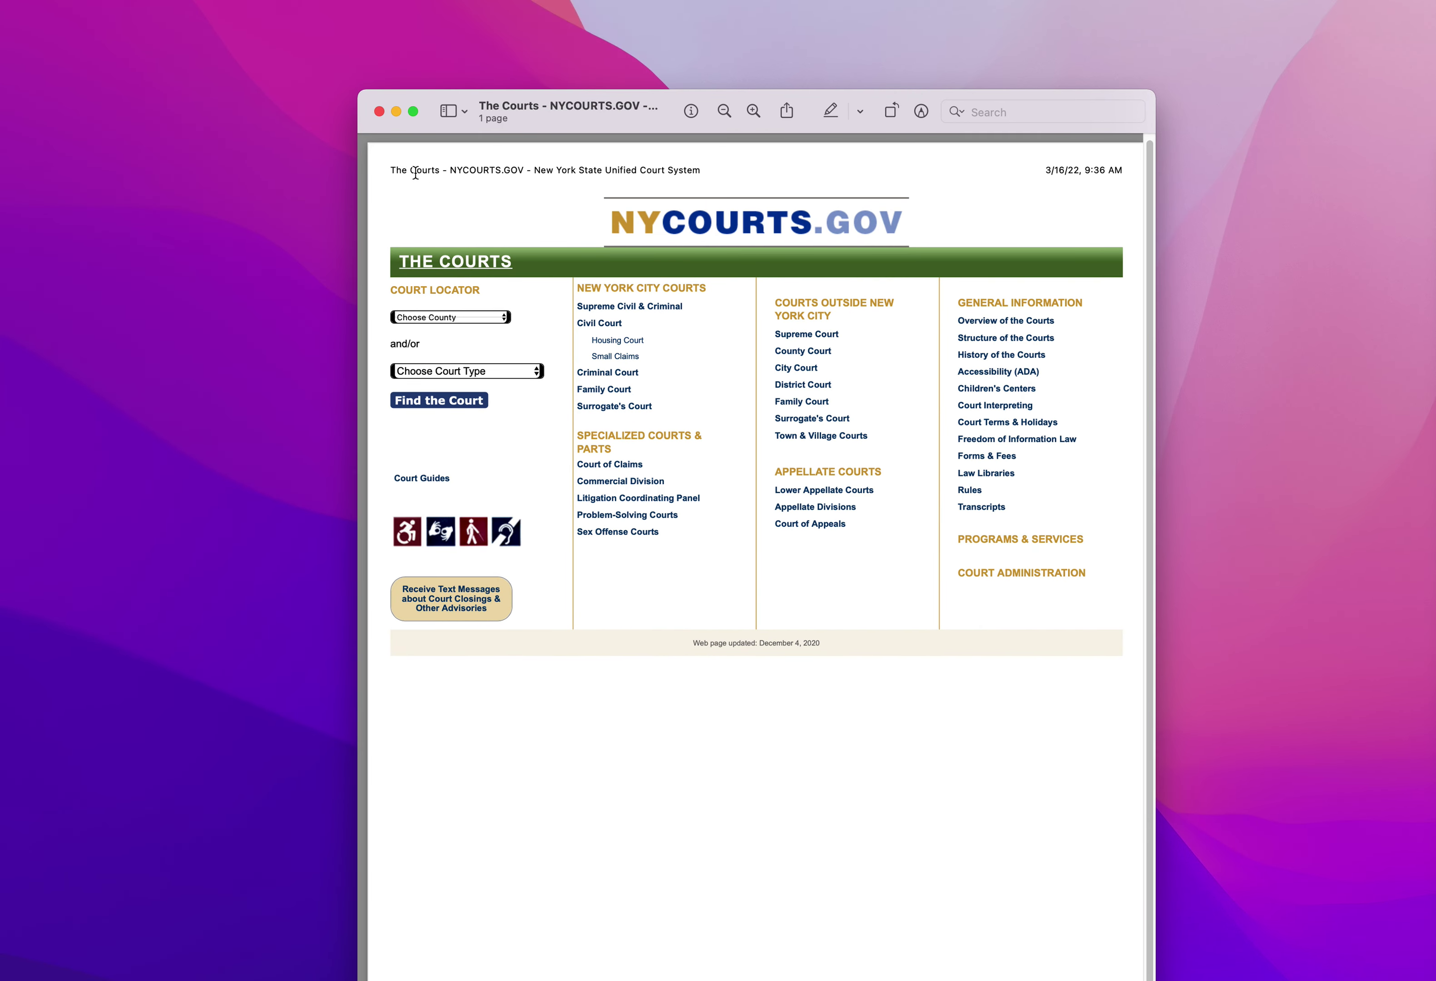
pyautogui.moveTo(1075, 179)
pyautogui.moveTo(1124, 172)
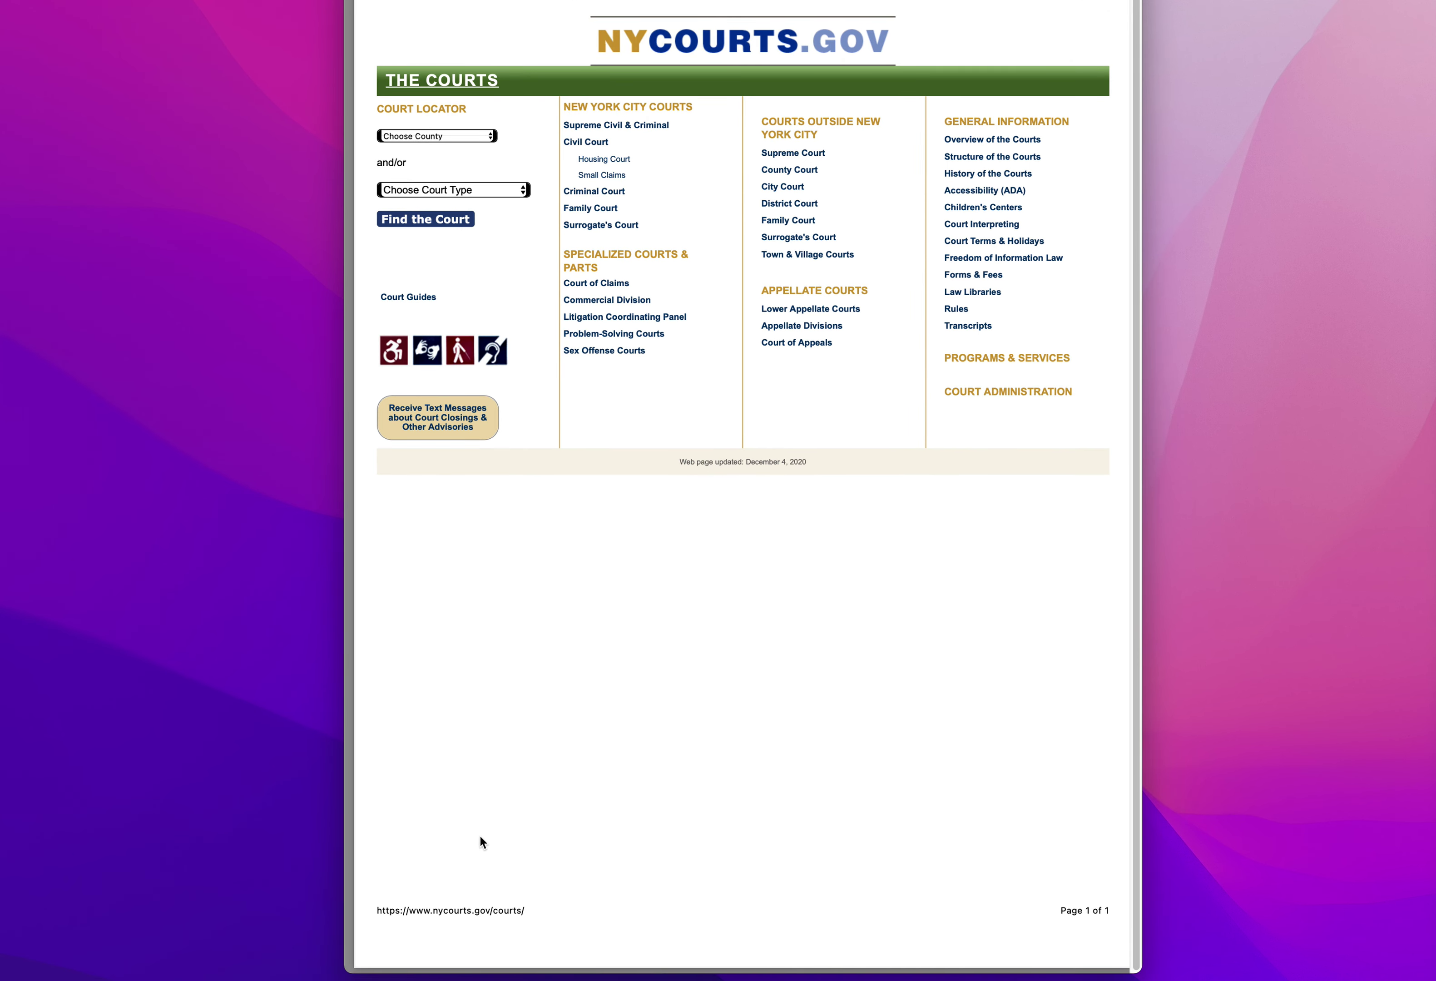
pyautogui.moveTo(411, 916)
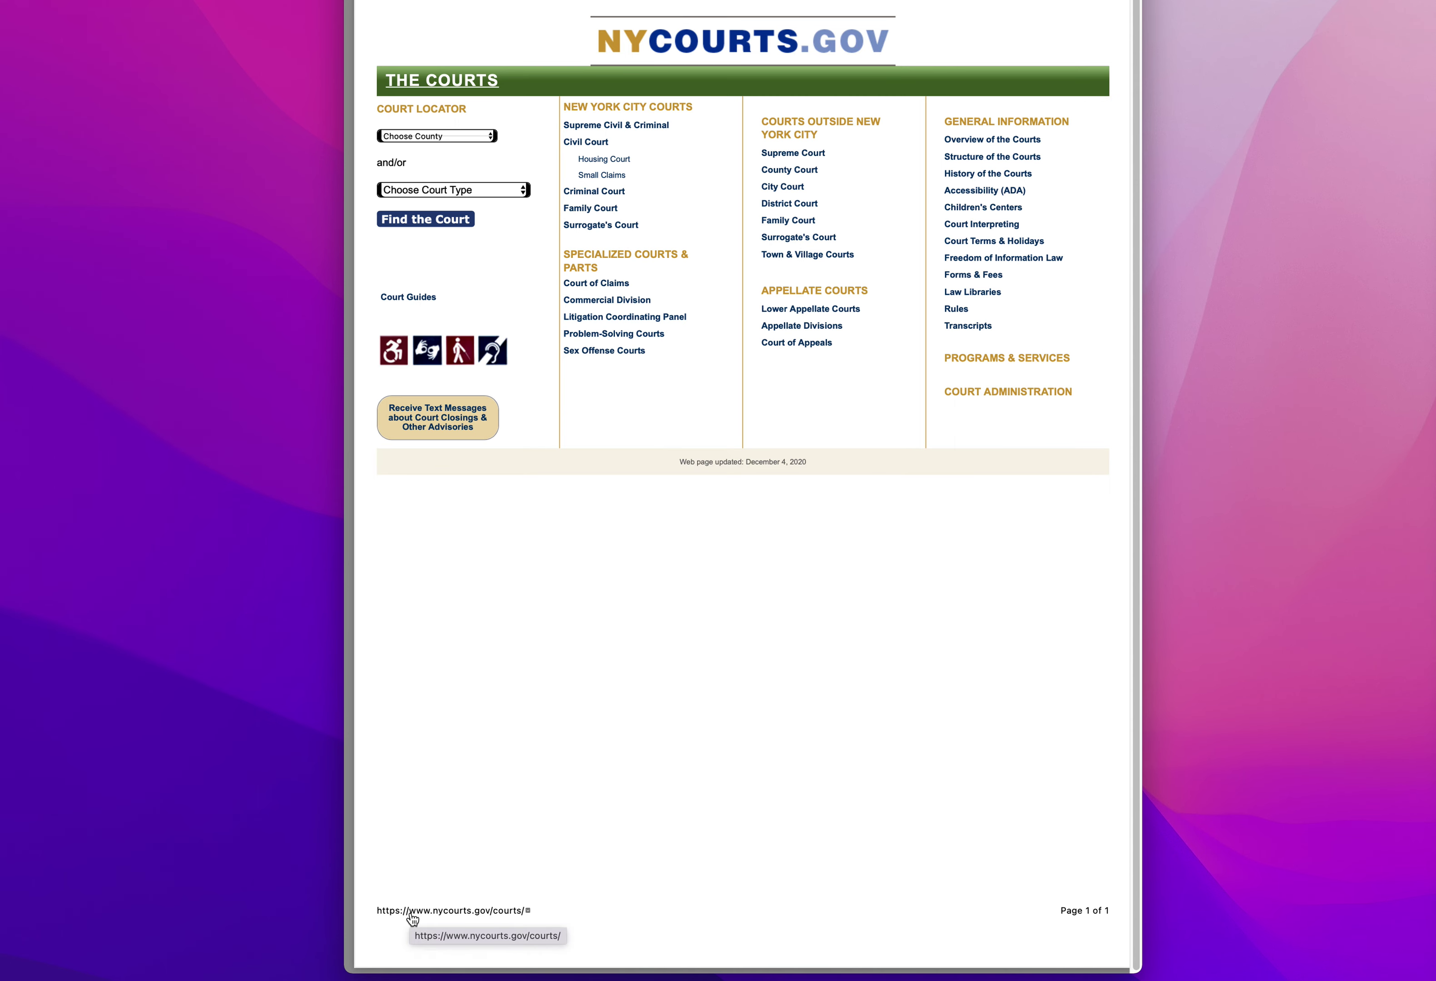
# Step: In Chrome, open print settings for The Courts with Headers and footers and Background graphics enabled
pyautogui.press('space')
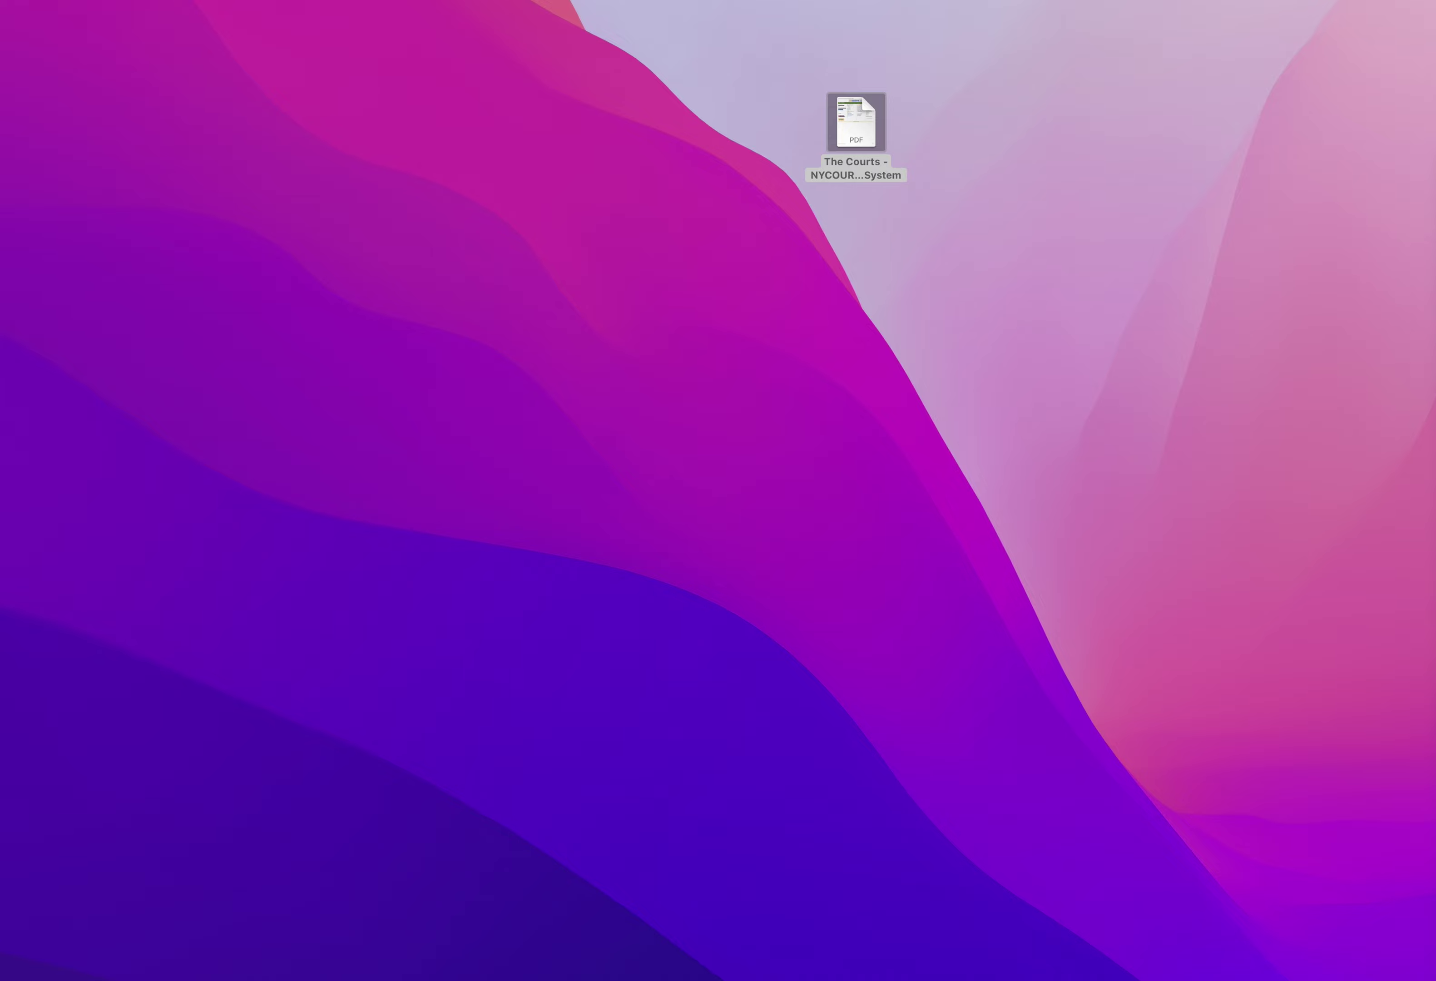
pyautogui.press('super+Tab')
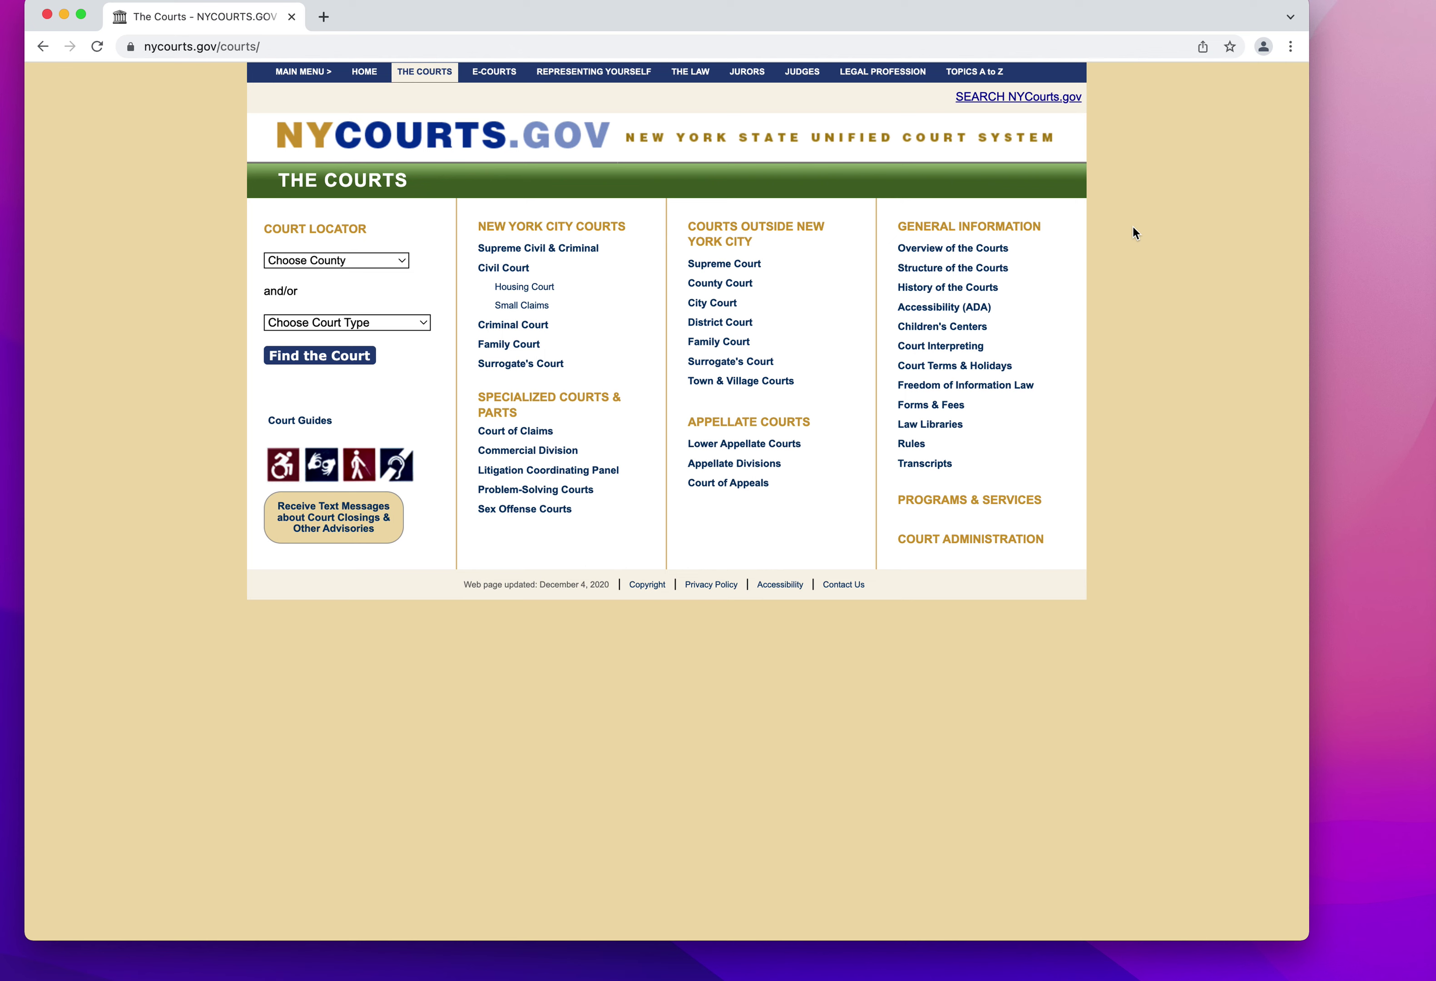
pyautogui.press('super+p')
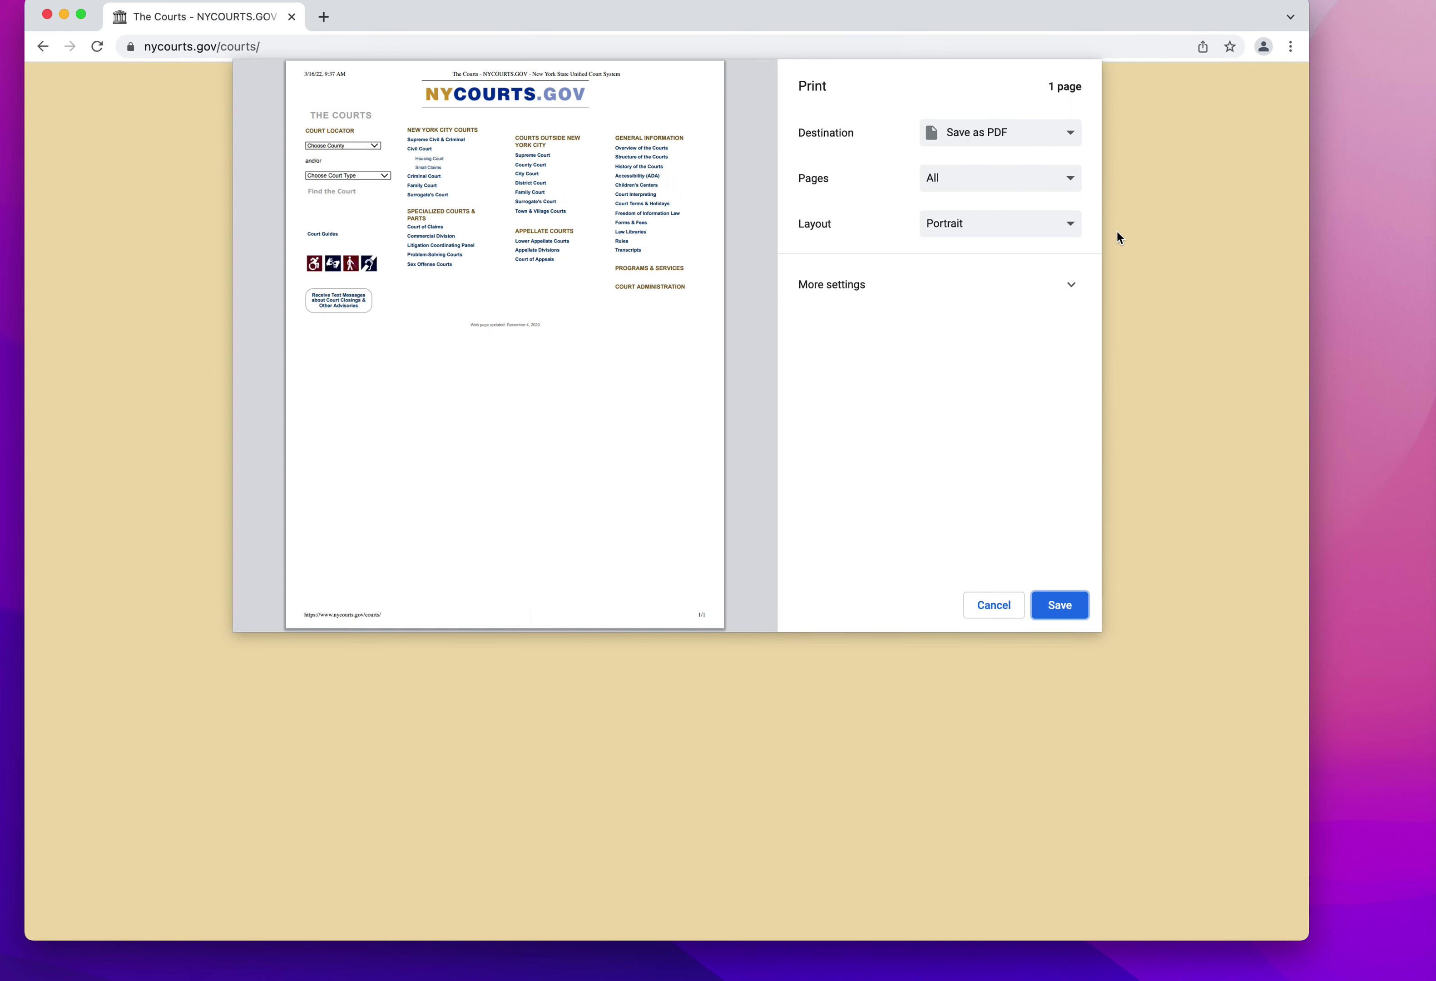
pyautogui.click(991, 293)
pyautogui.click(962, 532)
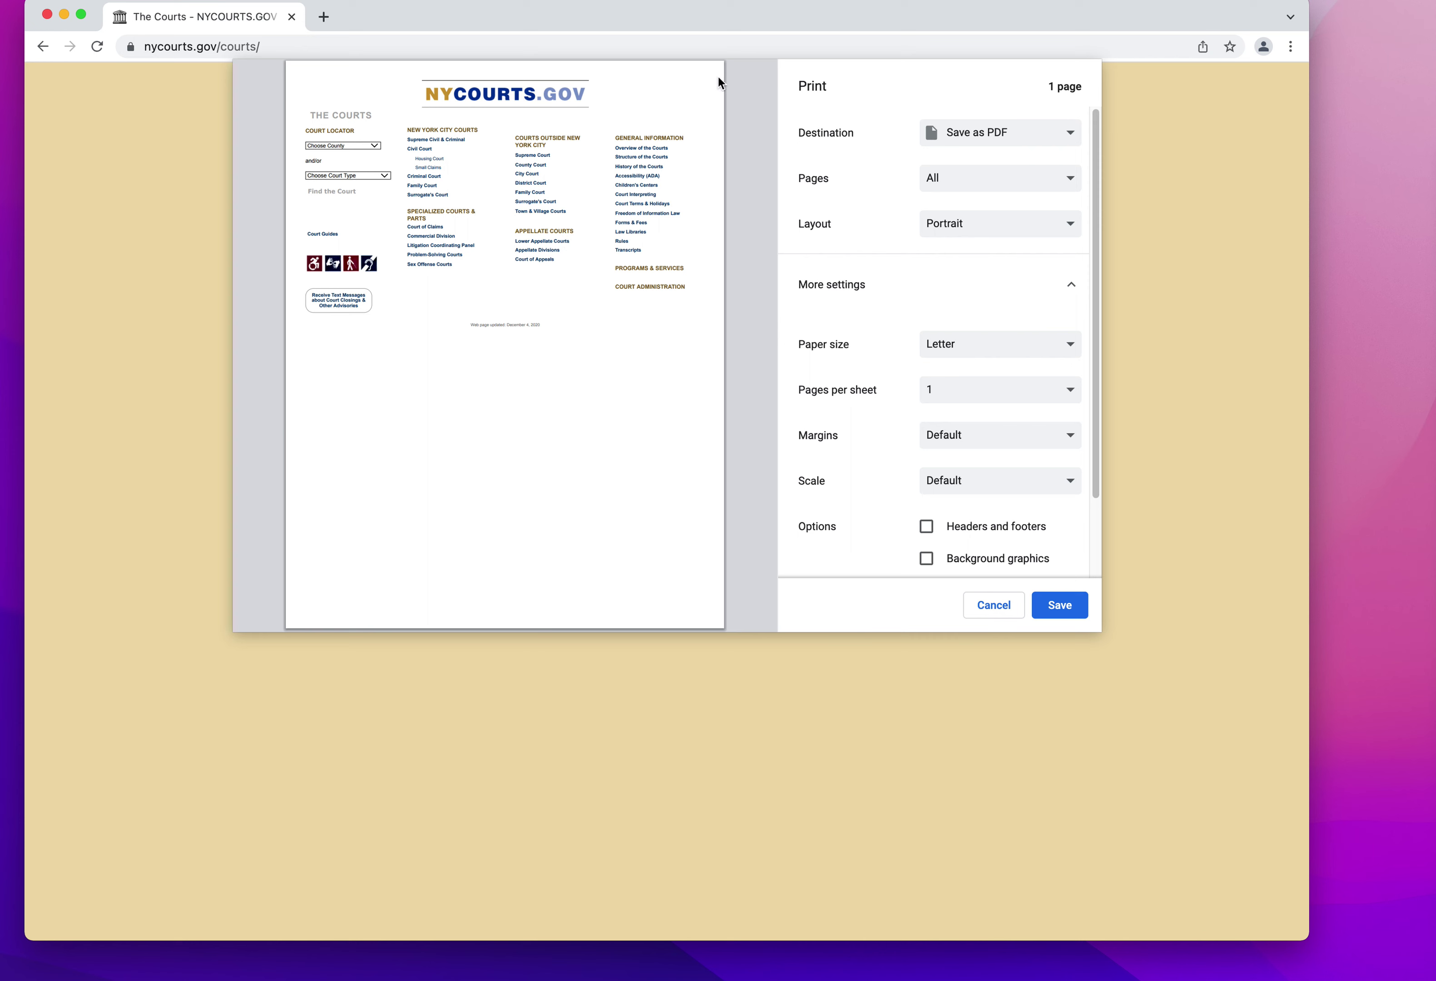
pyautogui.scroll(-1, 993, 528)
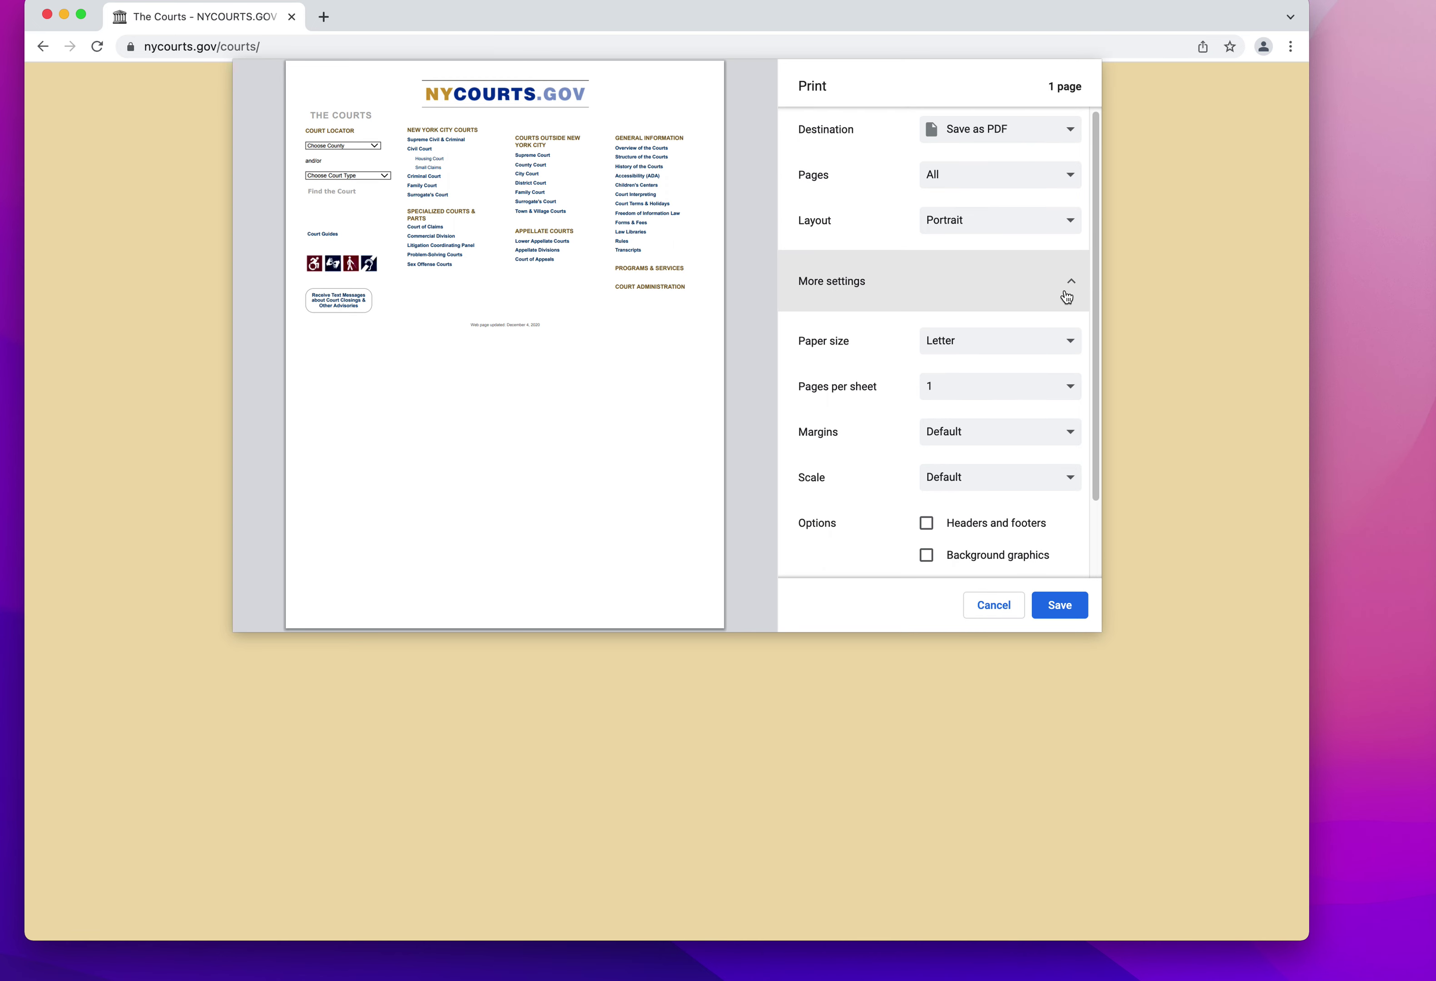
pyautogui.click(1066, 296)
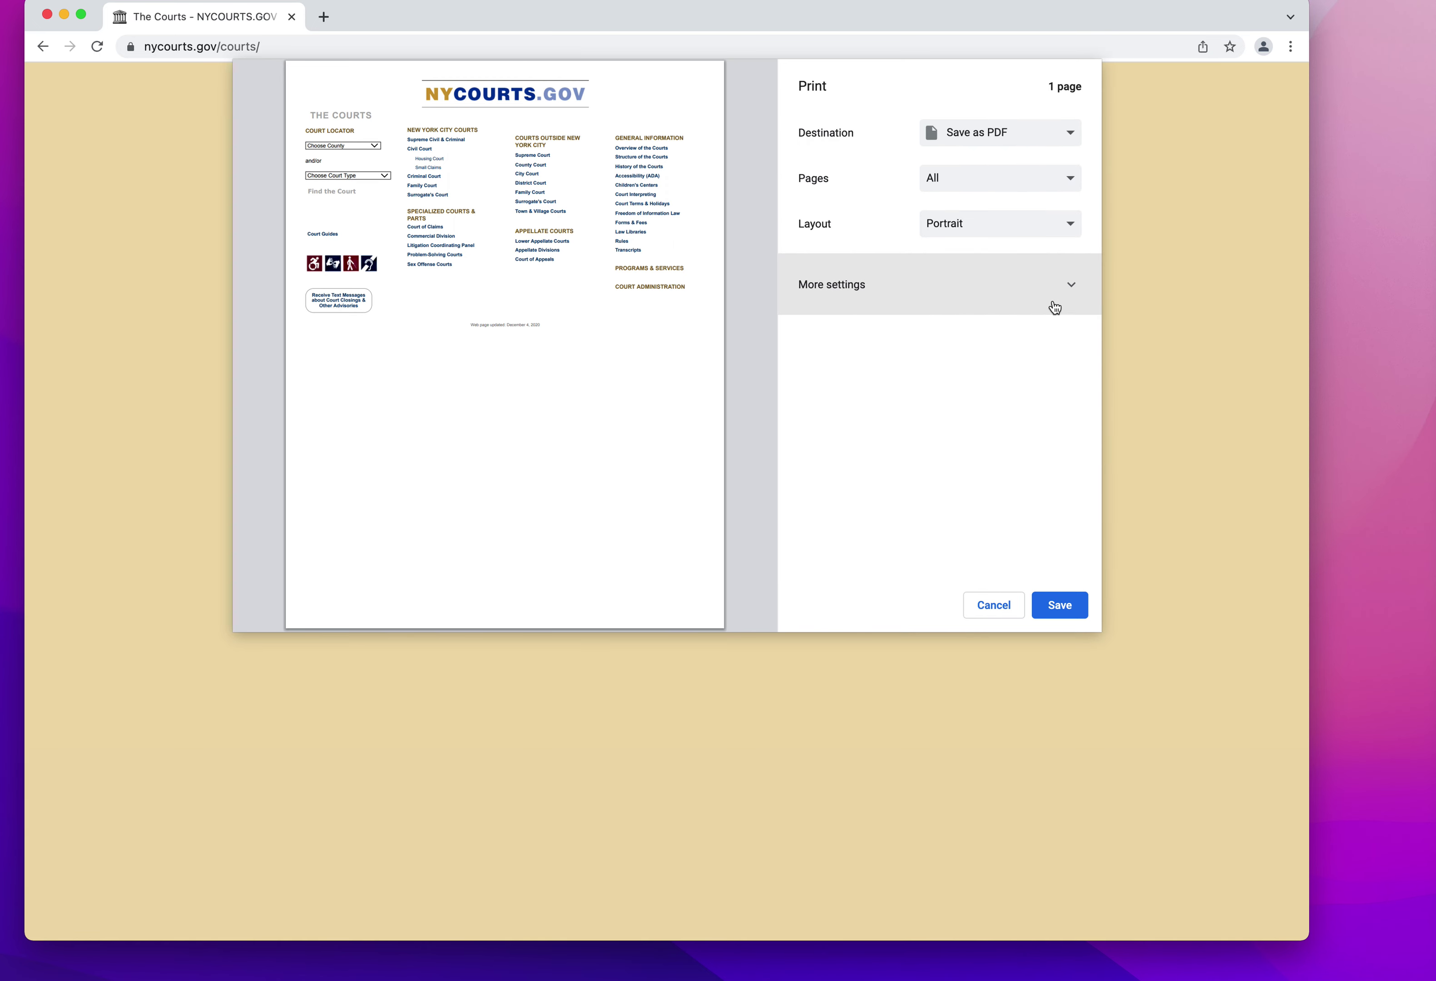
pyautogui.click(1052, 305)
pyautogui.scroll(-2, 1023, 512)
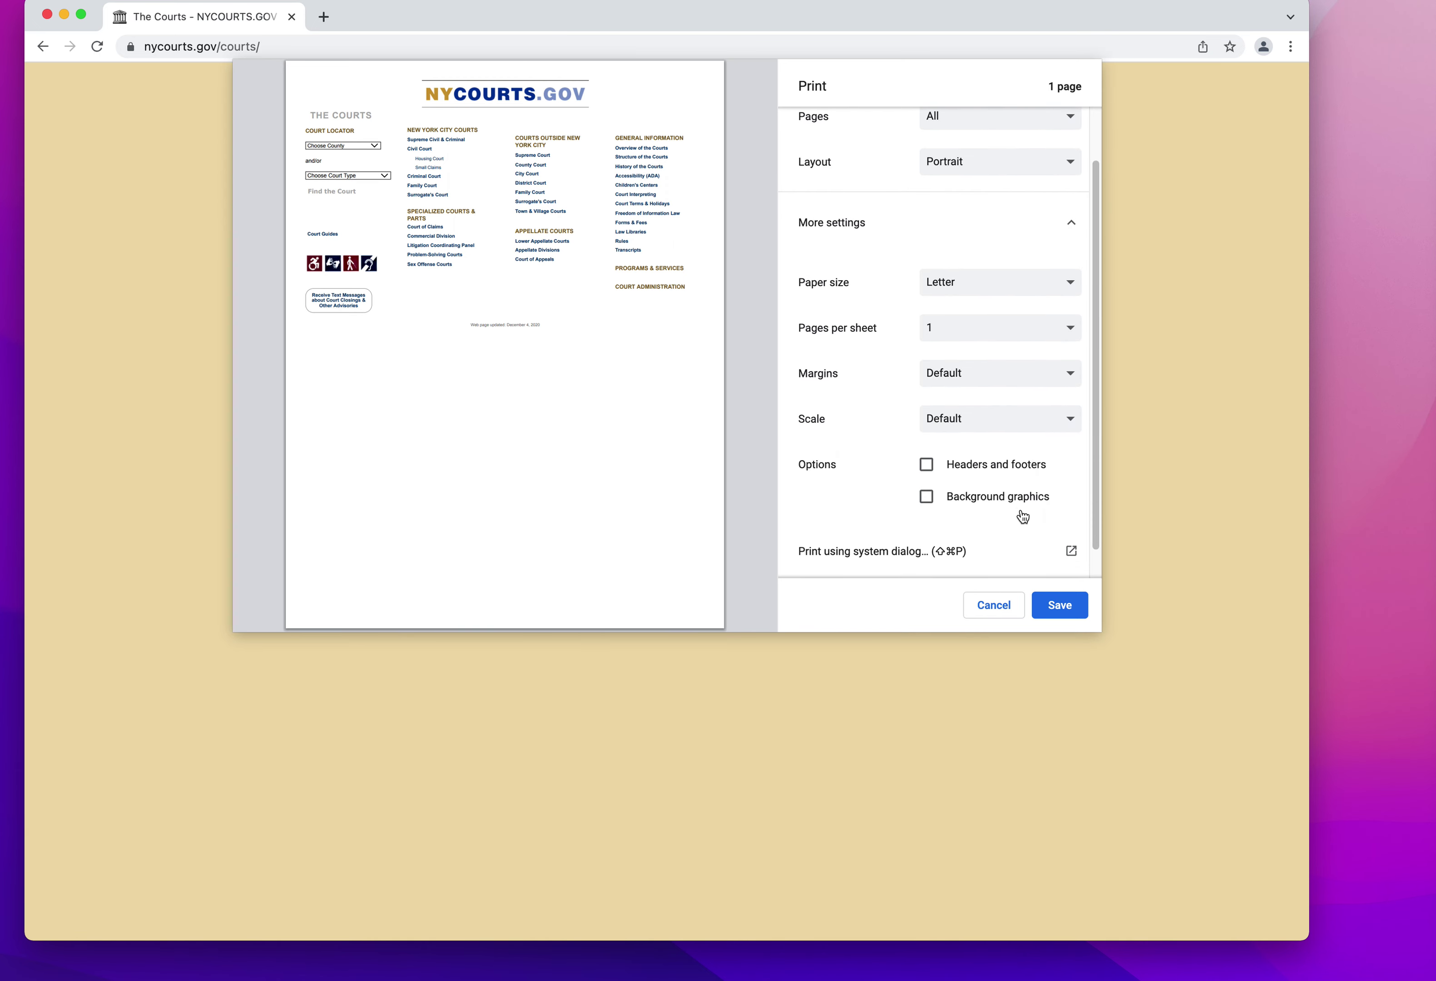
pyautogui.click(970, 471)
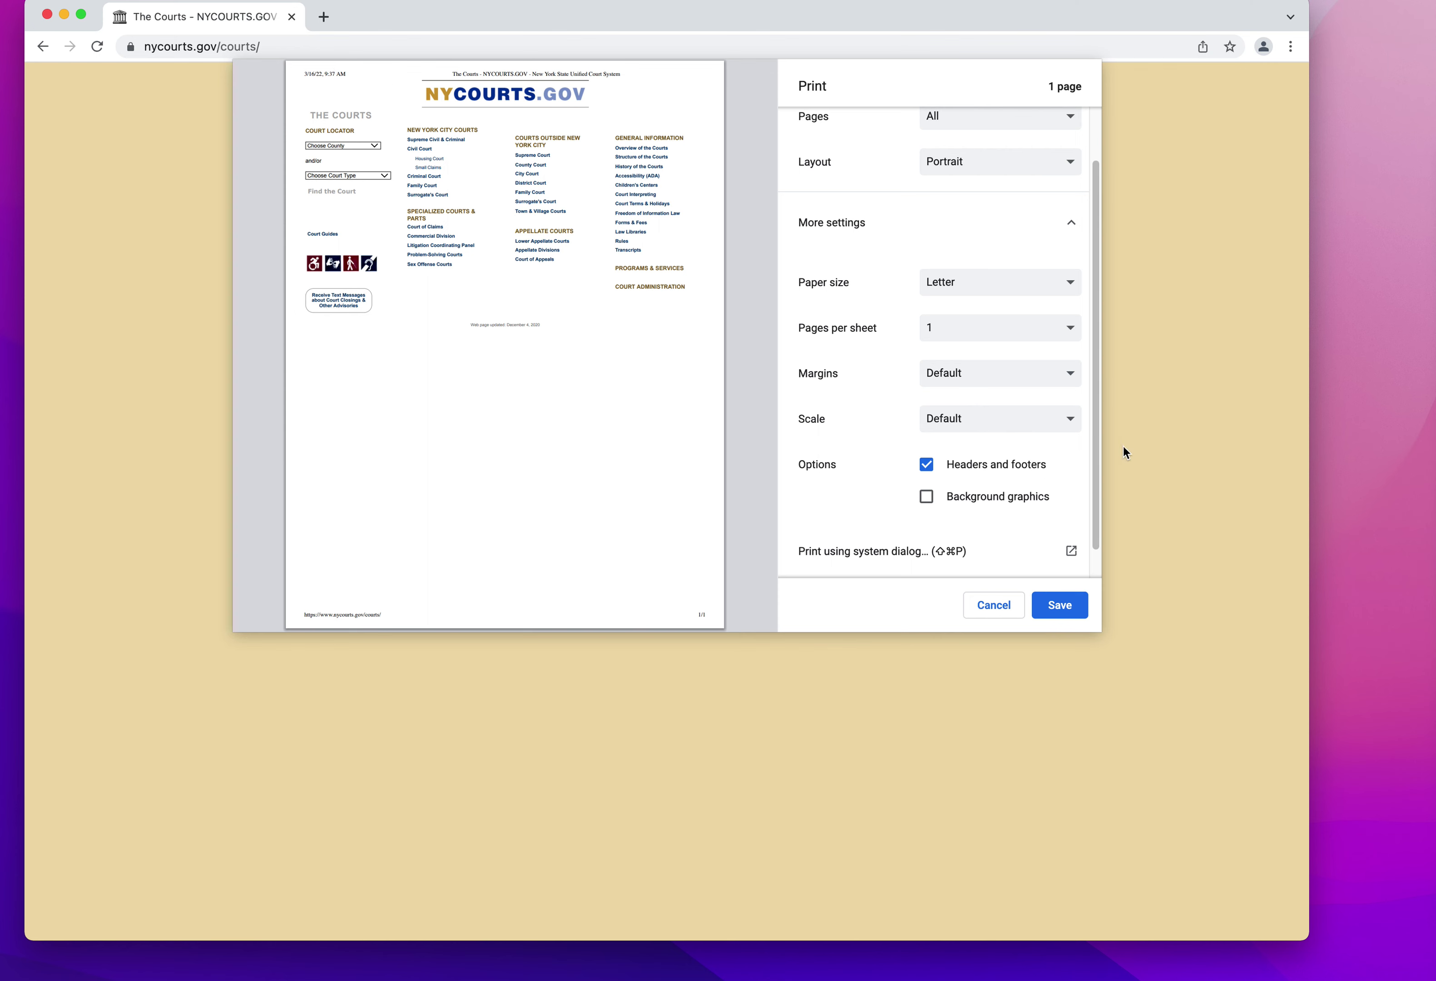
pyautogui.click(975, 501)
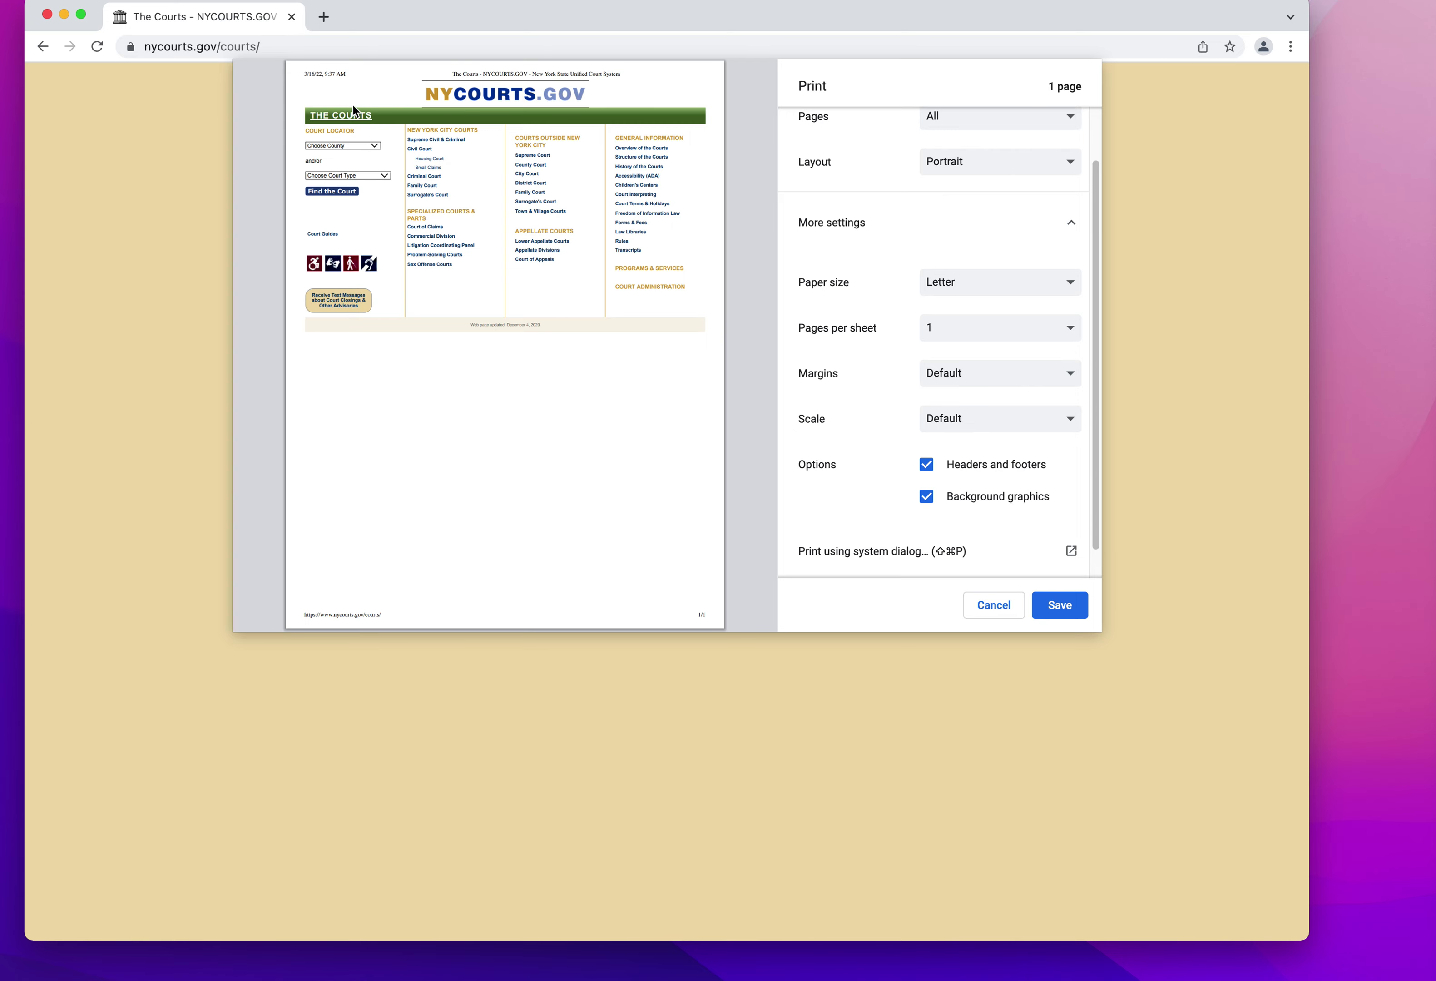
# Step: Save the PDF to the Desktop, replacing the earlier file, and close Chrome
pyautogui.click(1084, 618)
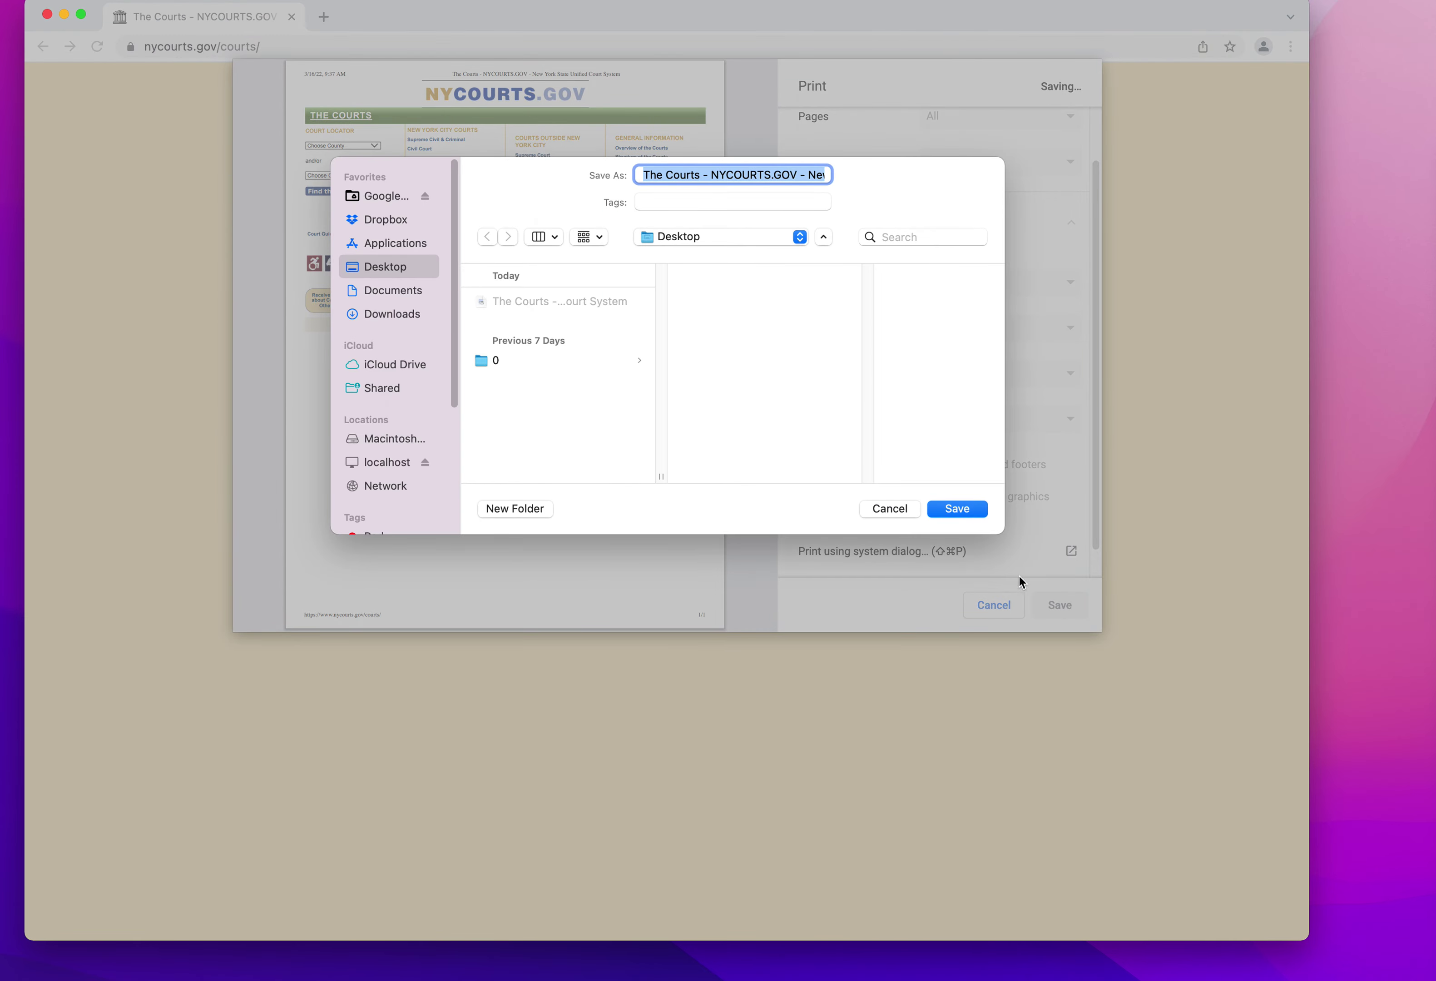
pyautogui.click(956, 509)
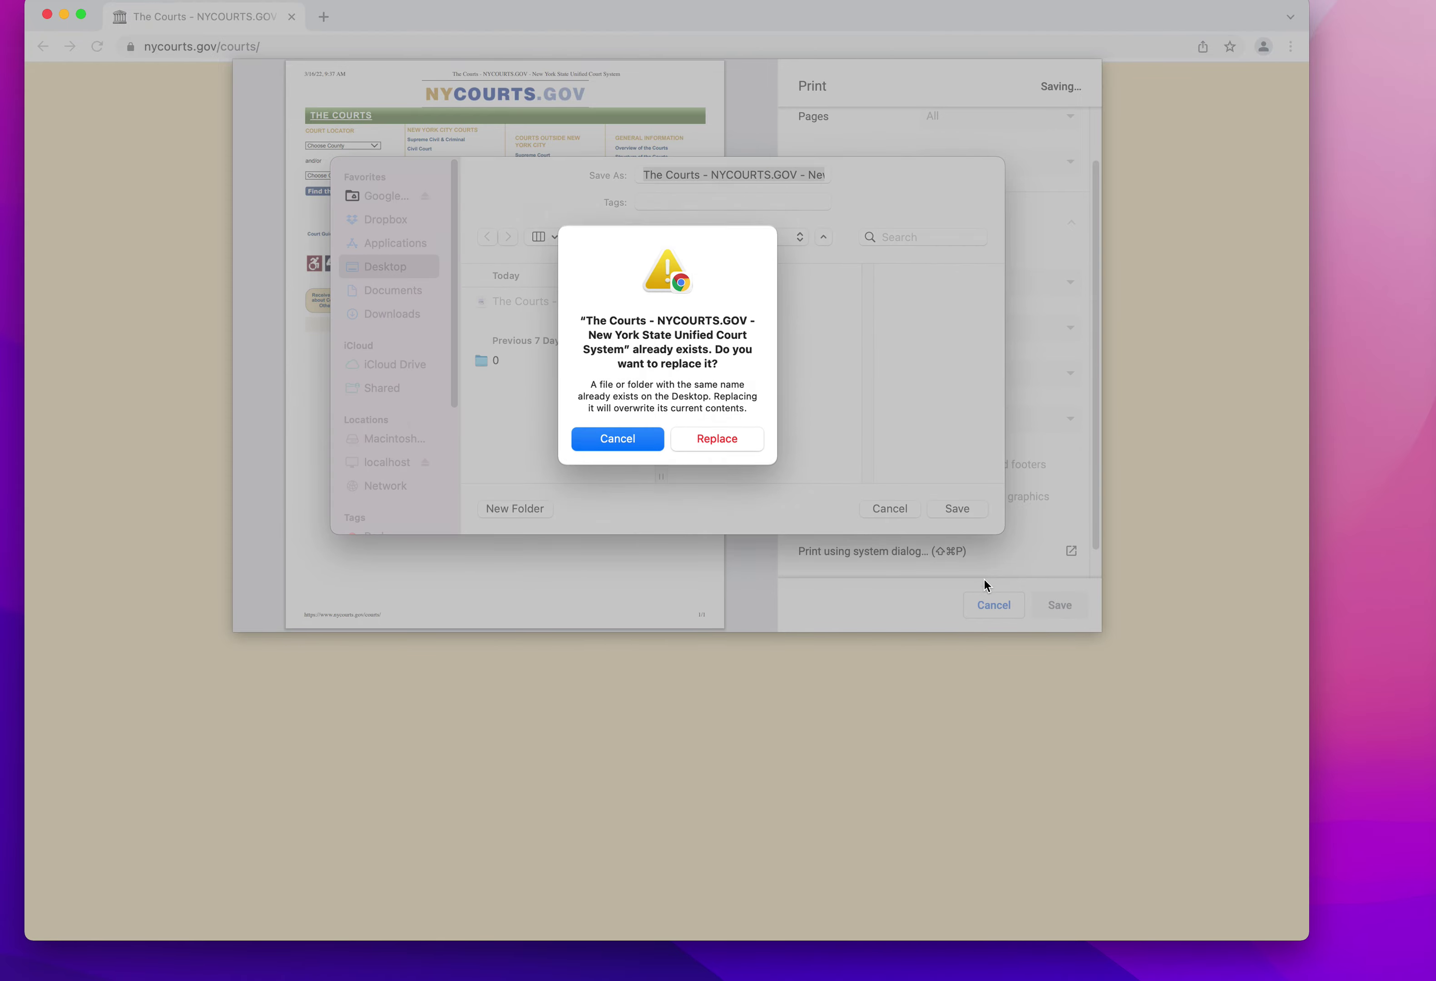
pyautogui.click(697, 445)
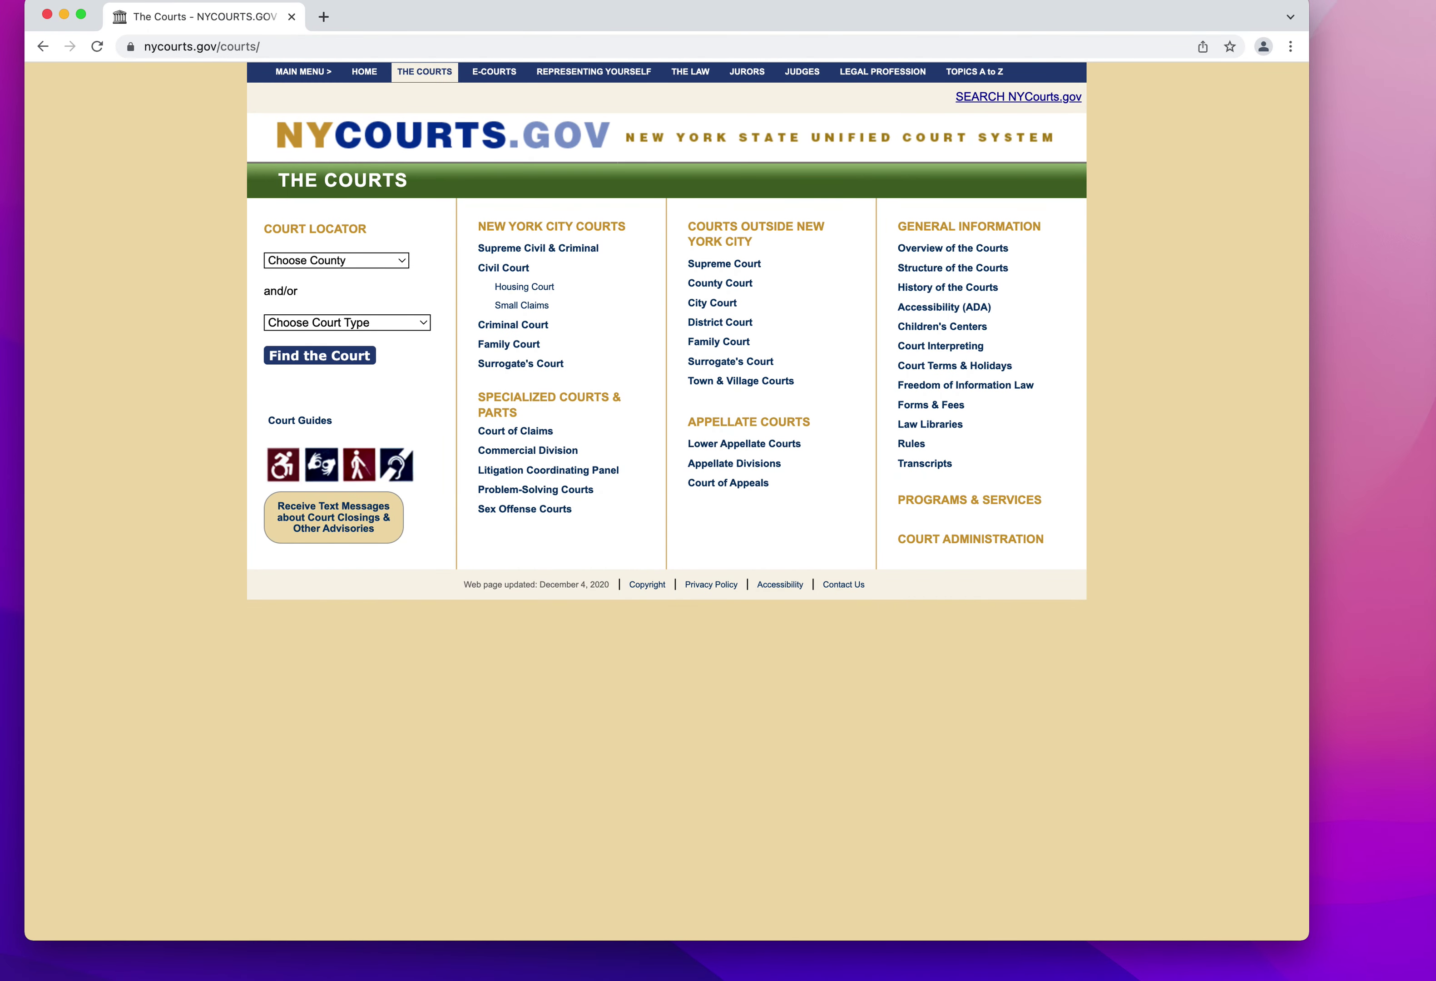
pyautogui.click(47, 13)
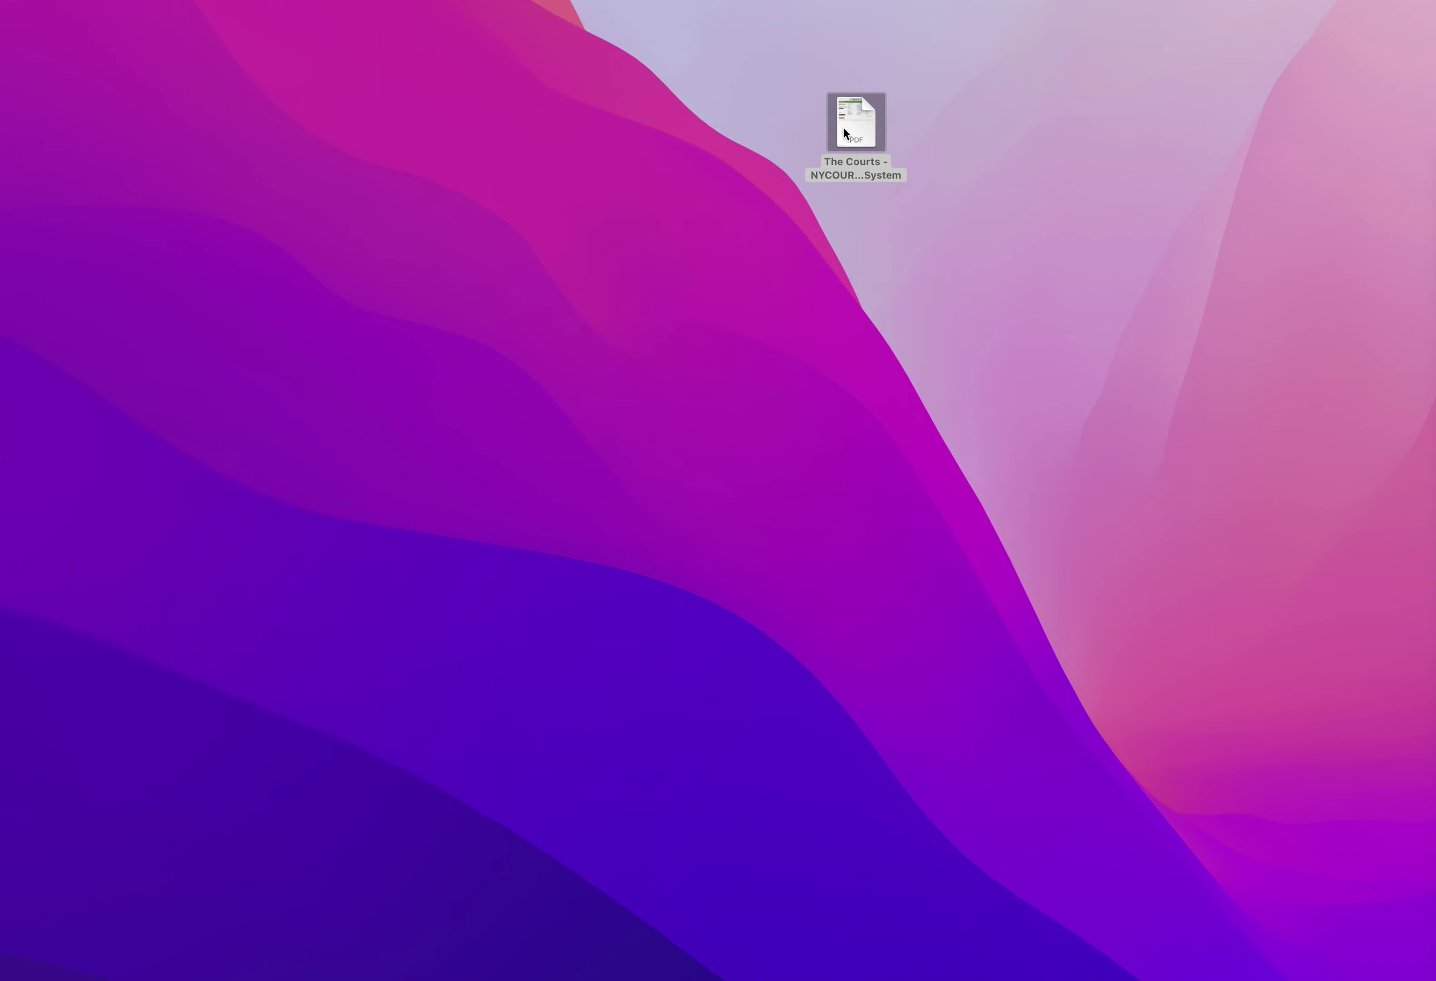
# Step: Open the Chrome-made Courts PDF in Preview and move the window up to show its footer
pyautogui.doubleClick(859, 106)
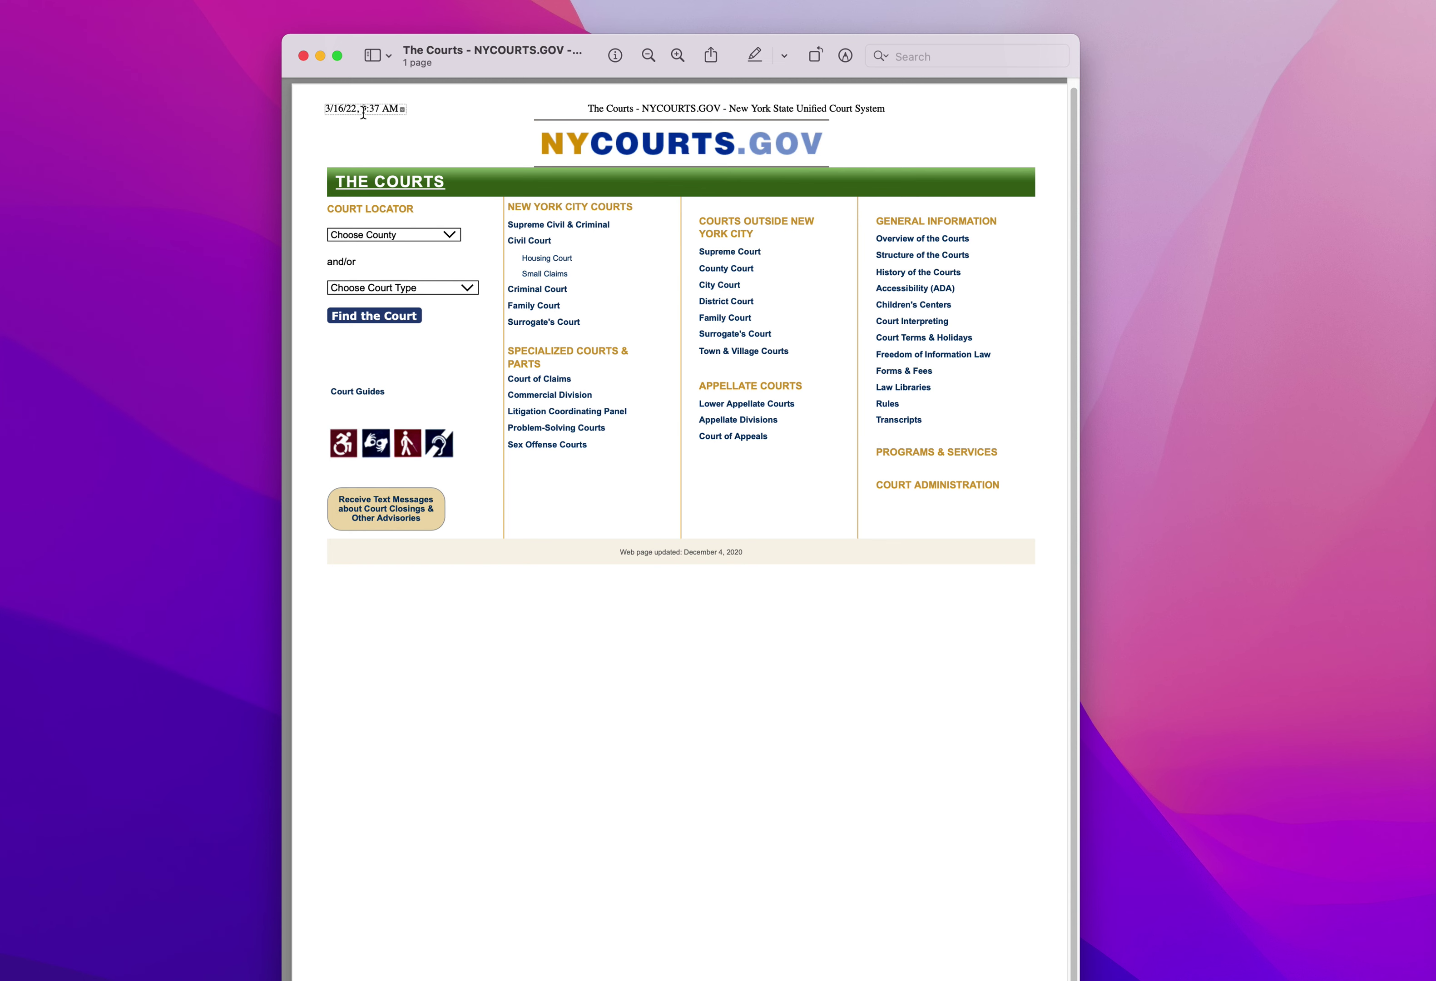
pyautogui.moveTo(544, 74); pyautogui.dragTo(544, 0)
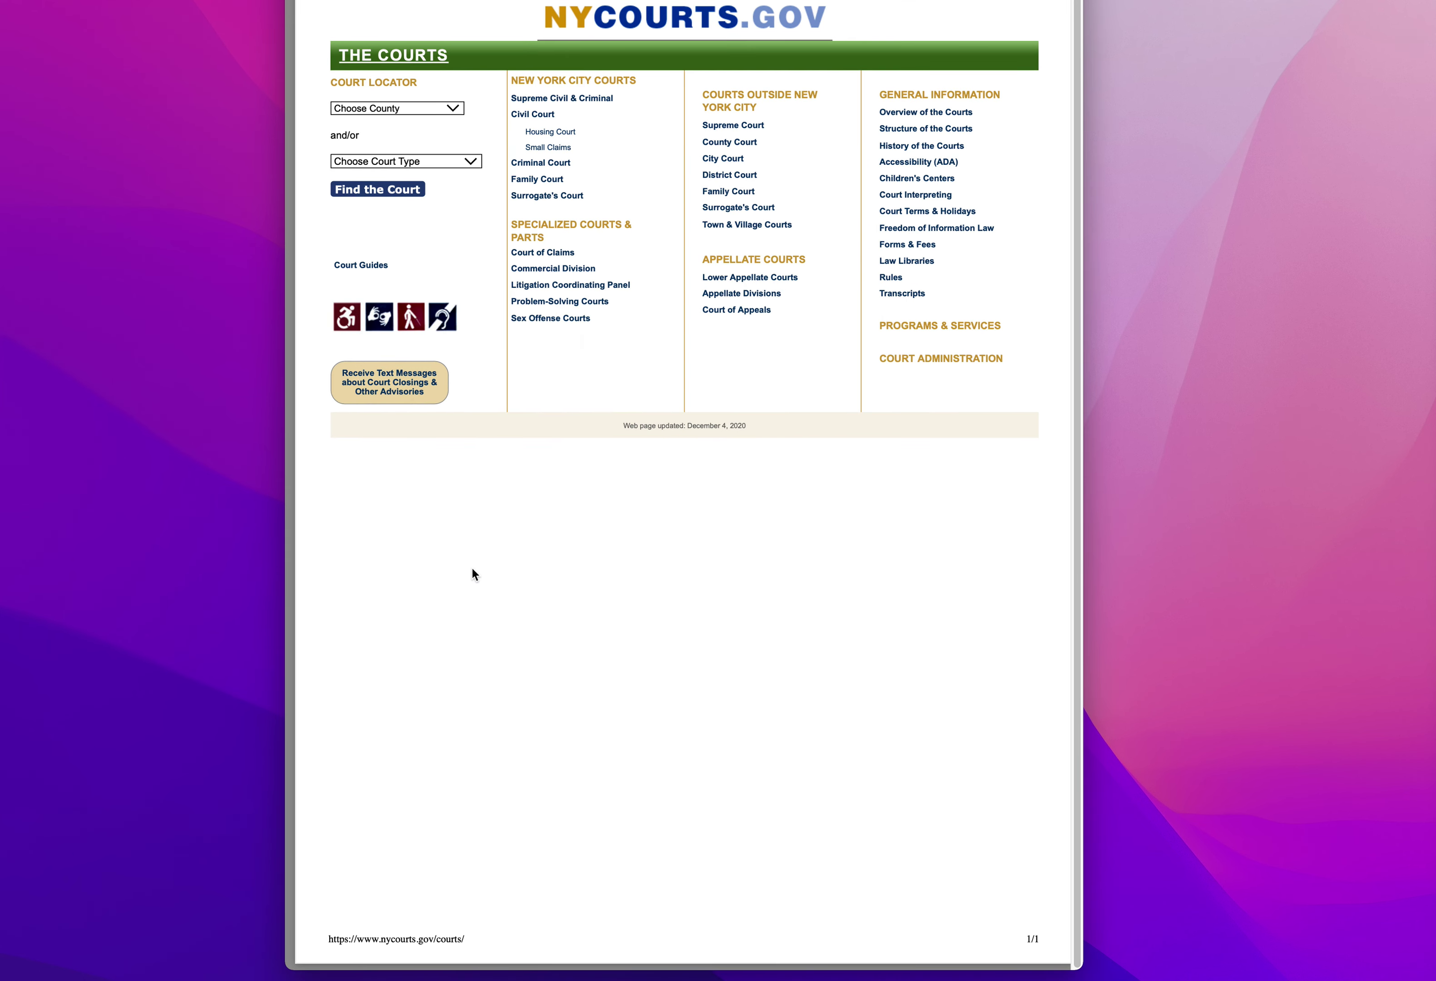